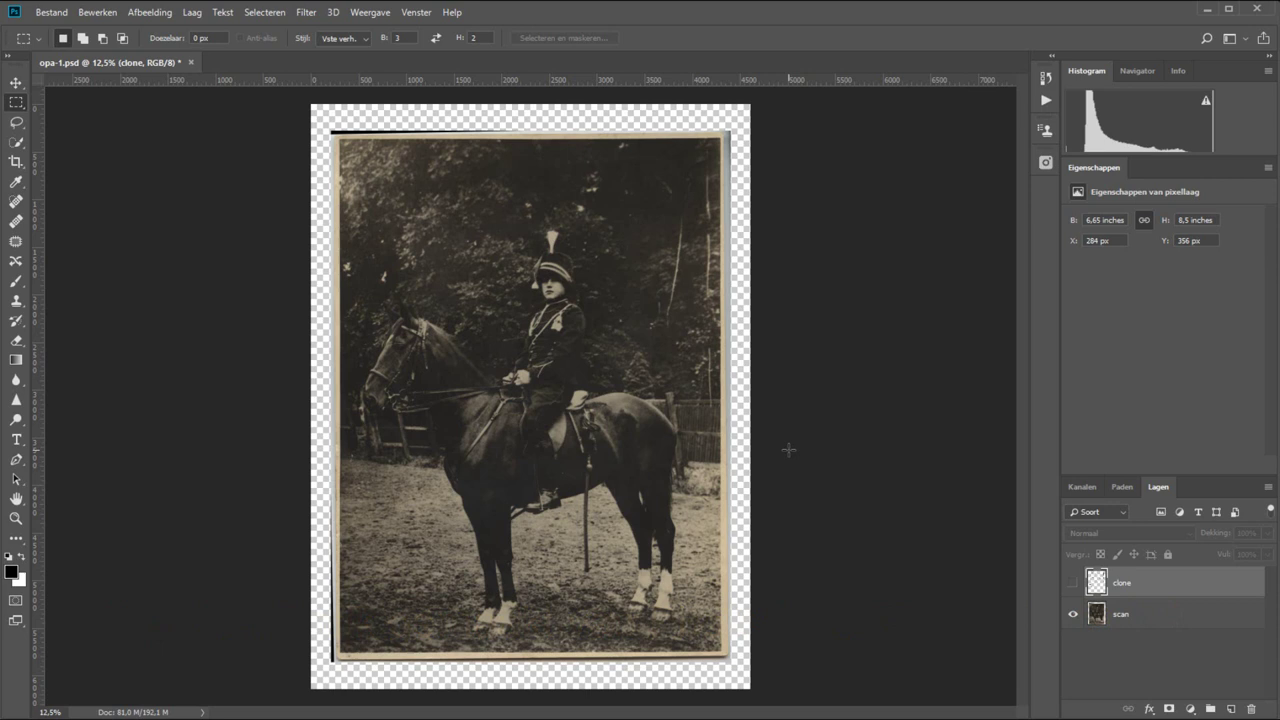
click(16, 518)
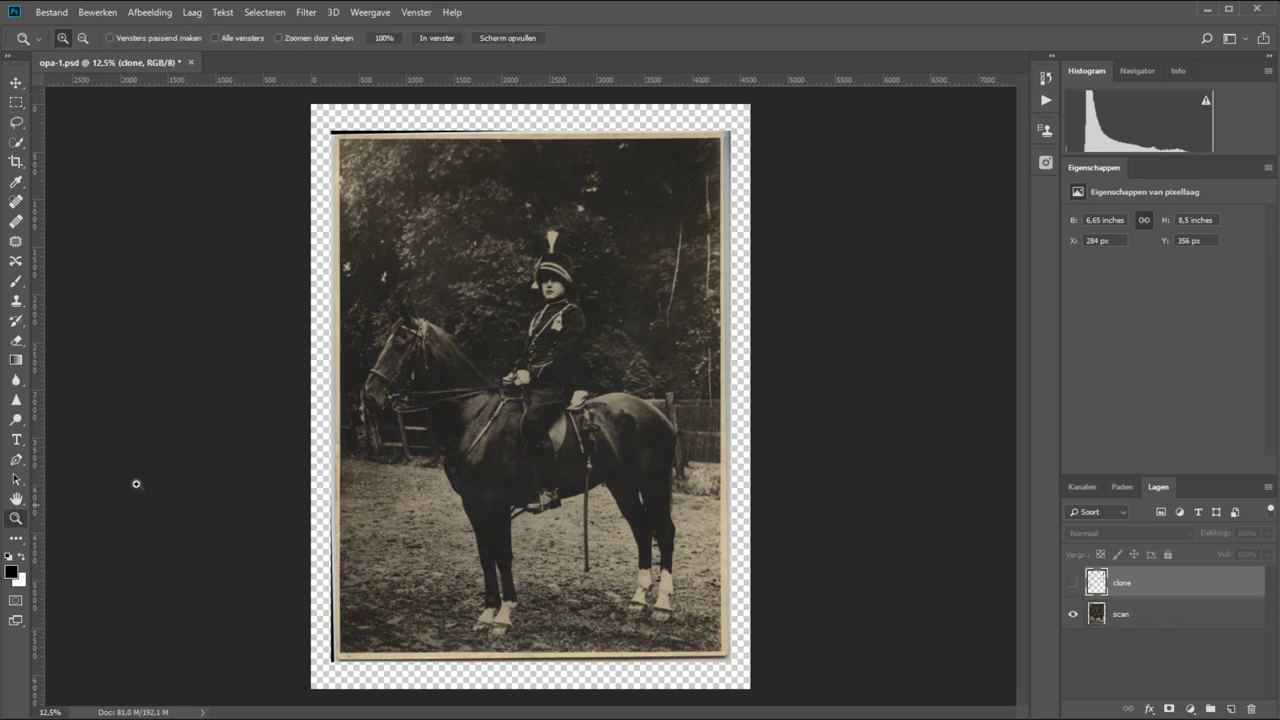
click(686, 245)
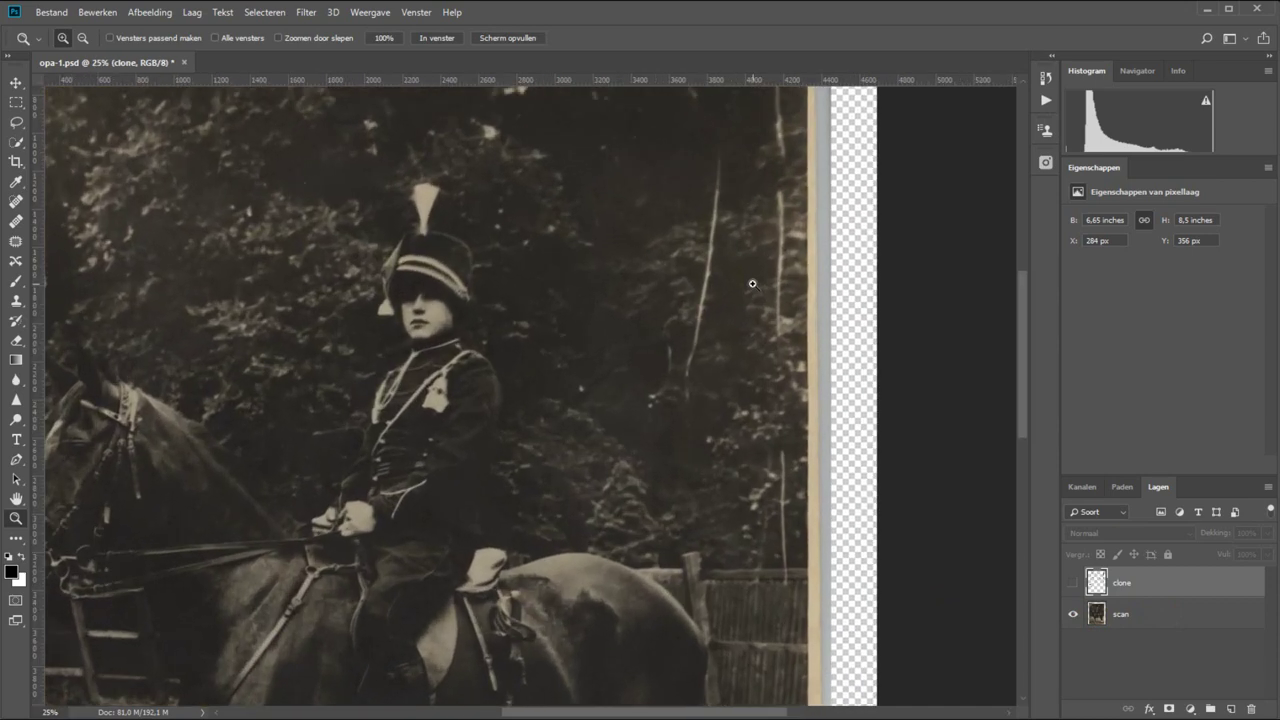
click(752, 284)
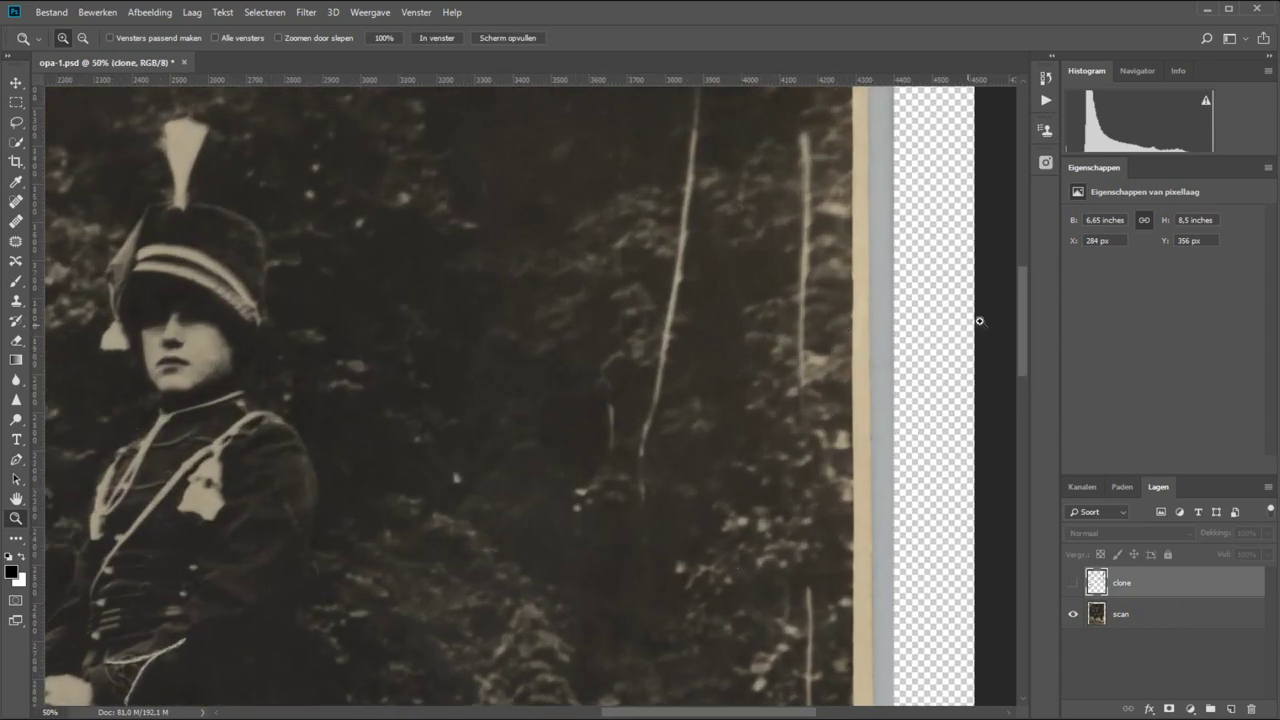
mouse_move(1023, 318)
mouse_down()
mouse_move(1023, 267)
mouse_move(1013, 474)
mouse_move(1006, 352)
mouse_up()
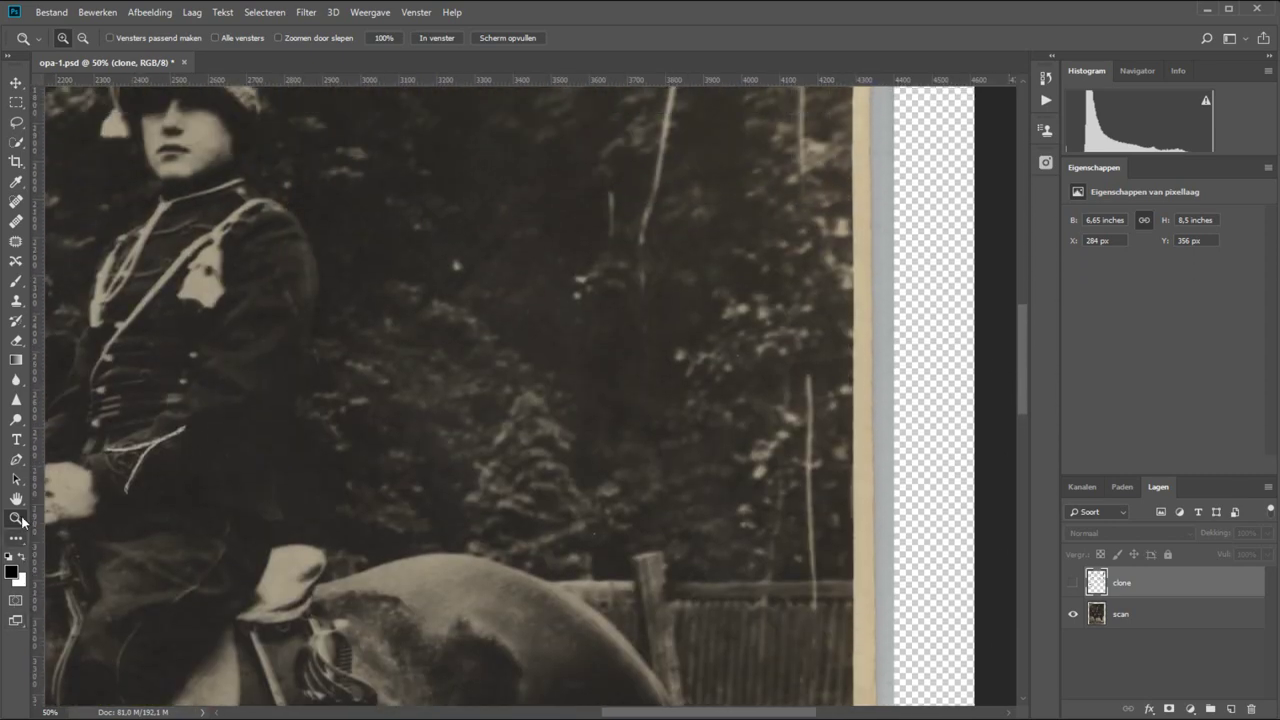
click(16, 498)
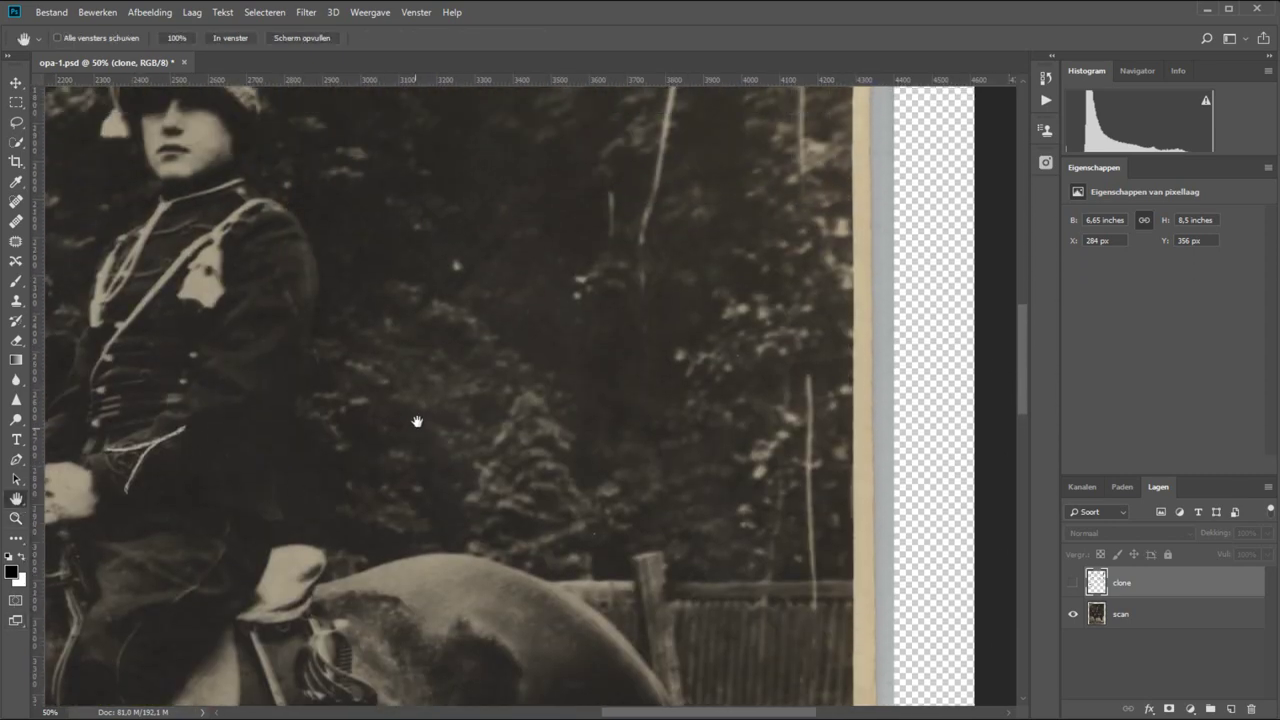
drag(349, 244, 498, 386)
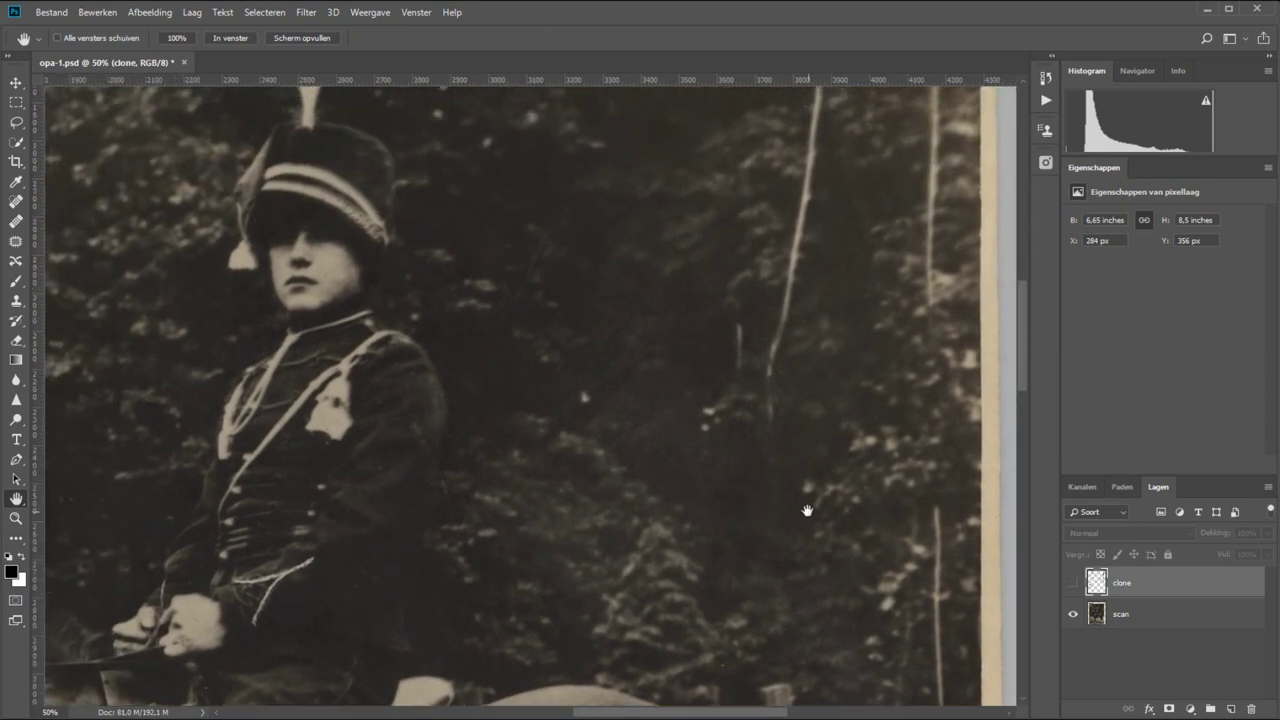
drag(274, 322, 578, 450)
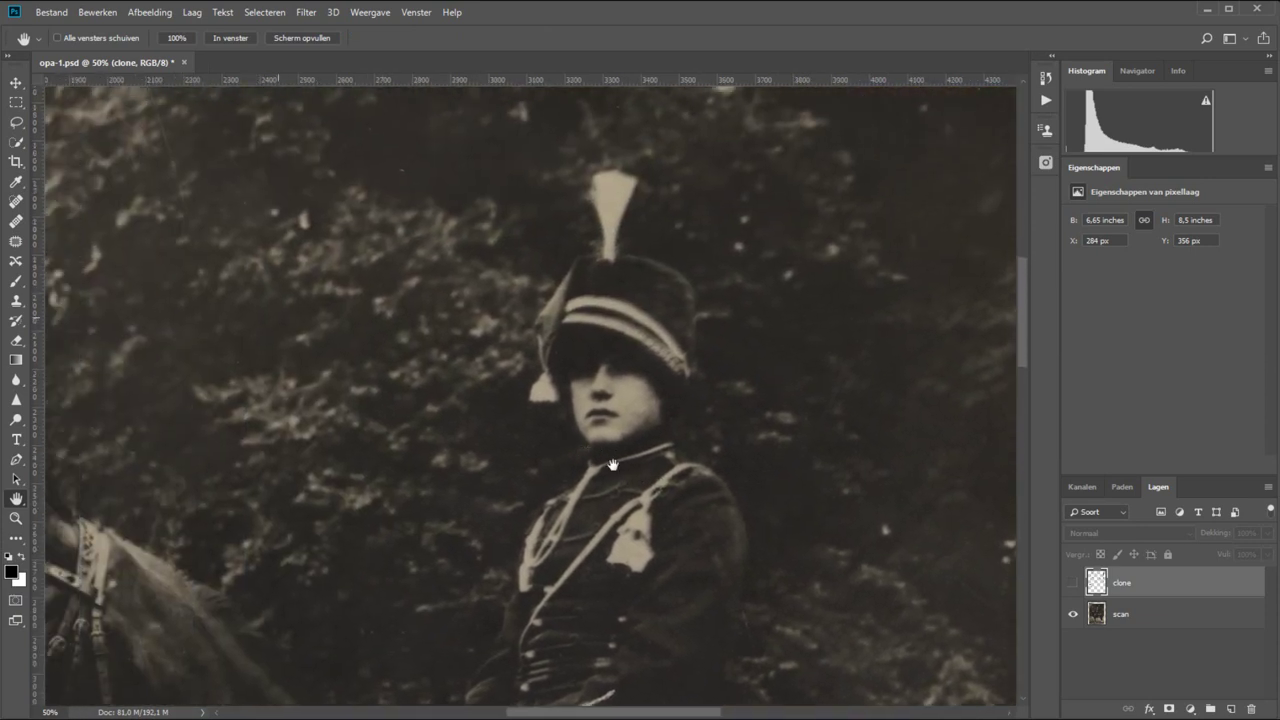
drag(462, 544, 677, 495)
drag(360, 493, 516, 502)
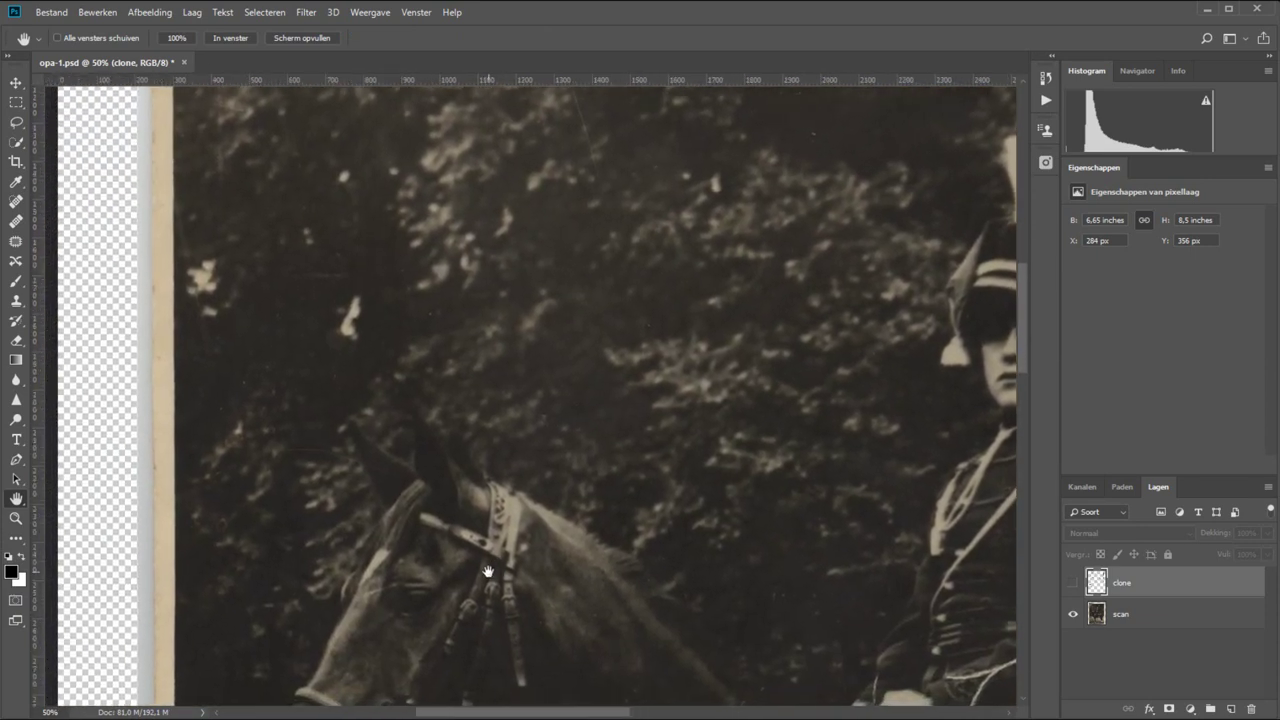
drag(491, 571, 506, 171)
drag(518, 590, 547, 191)
drag(544, 393, 523, 365)
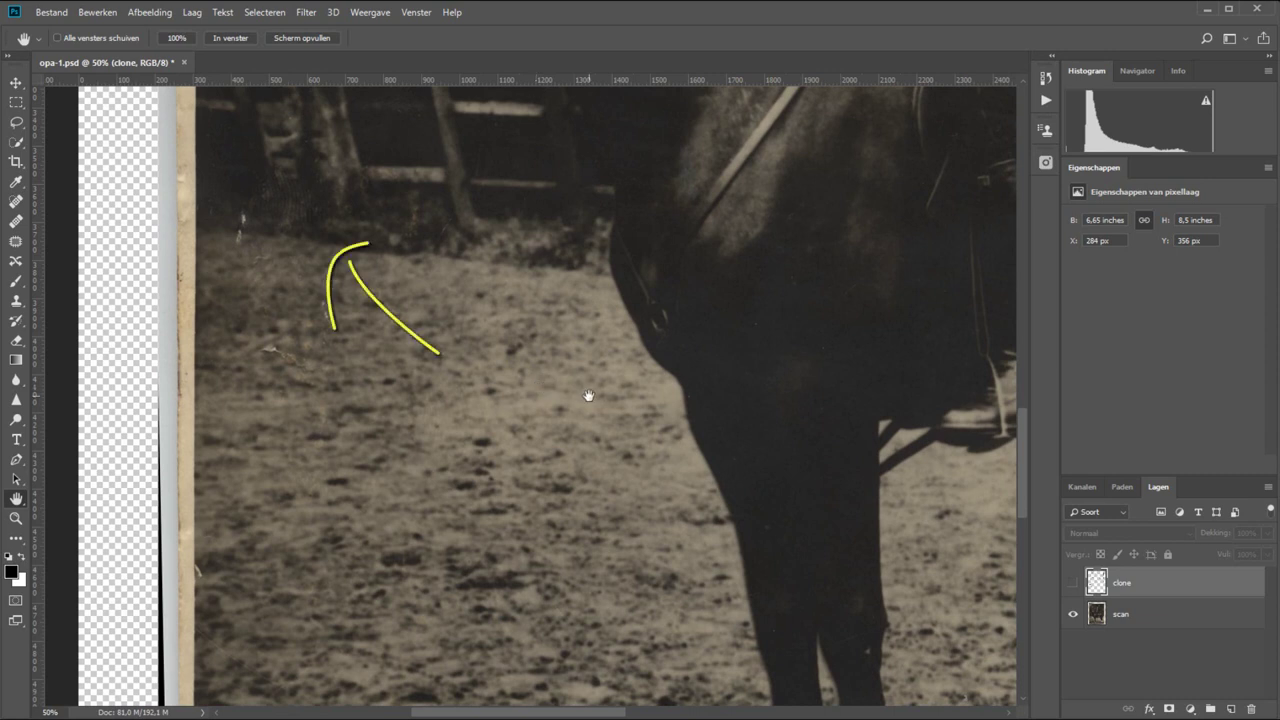
drag(586, 394, 546, 377)
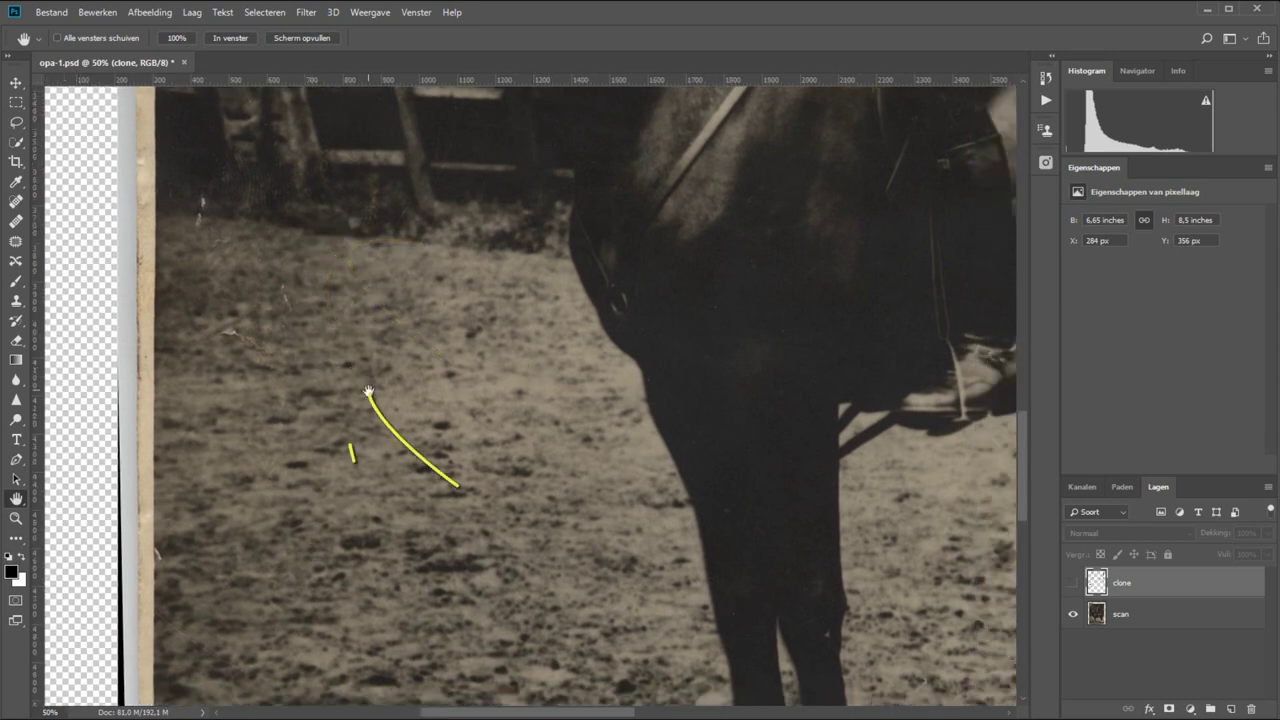
scroll(360, 368, up, 2)
mouse_move(400, 324)
mouse_down()
mouse_move(503, 620)
mouse_move(460, 285)
mouse_up()
scroll(460, 285, down, 1)
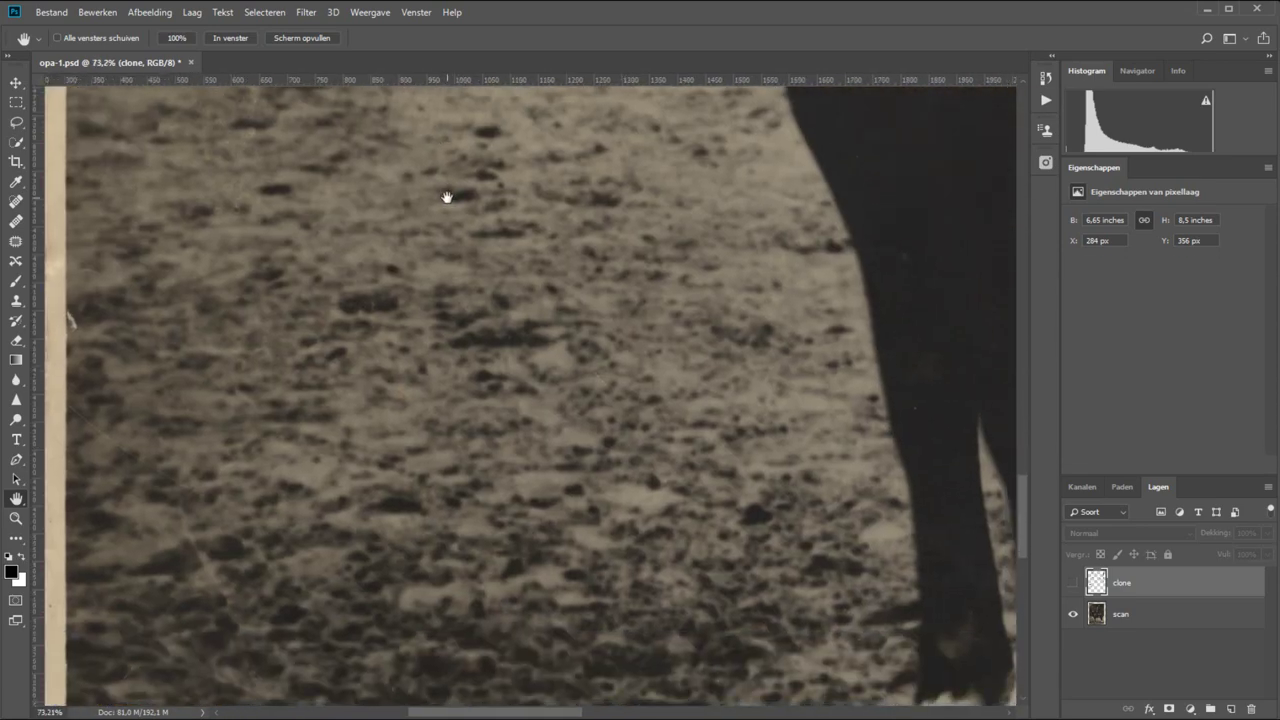
scroll(492, 356, down, 1)
scroll(494, 354, down, 1)
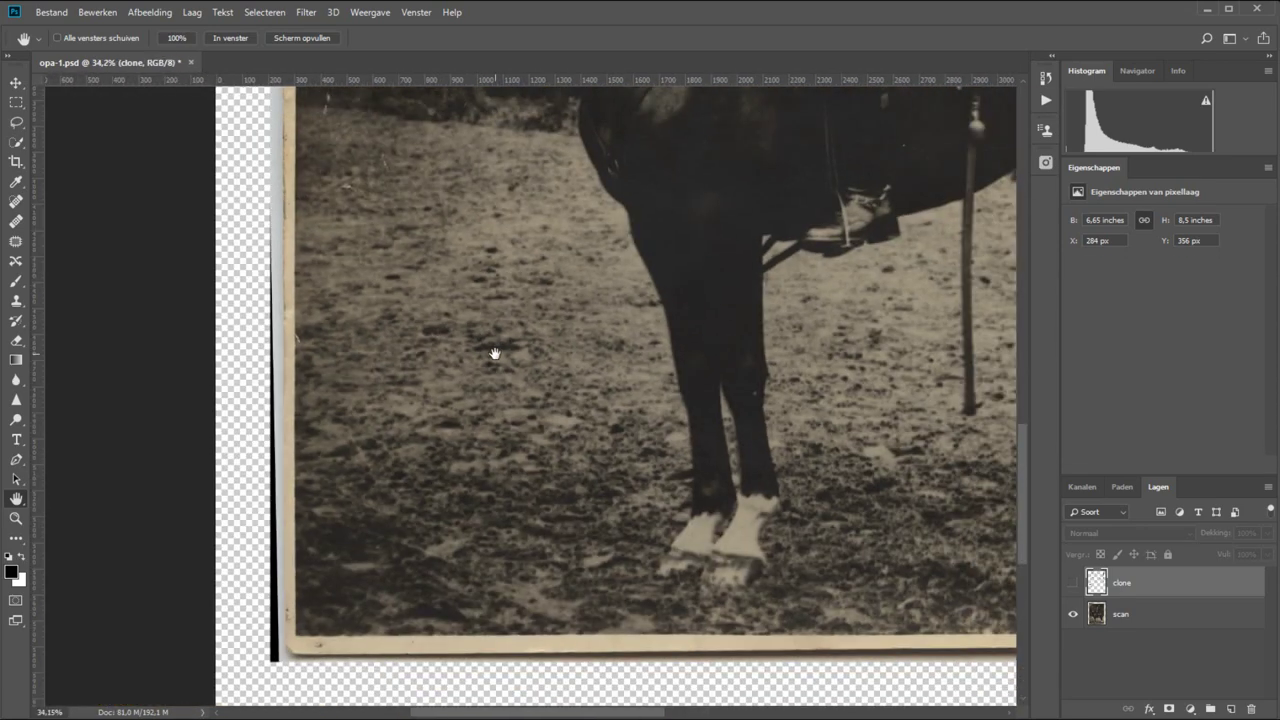
scroll(494, 354, down, 1)
key(z)
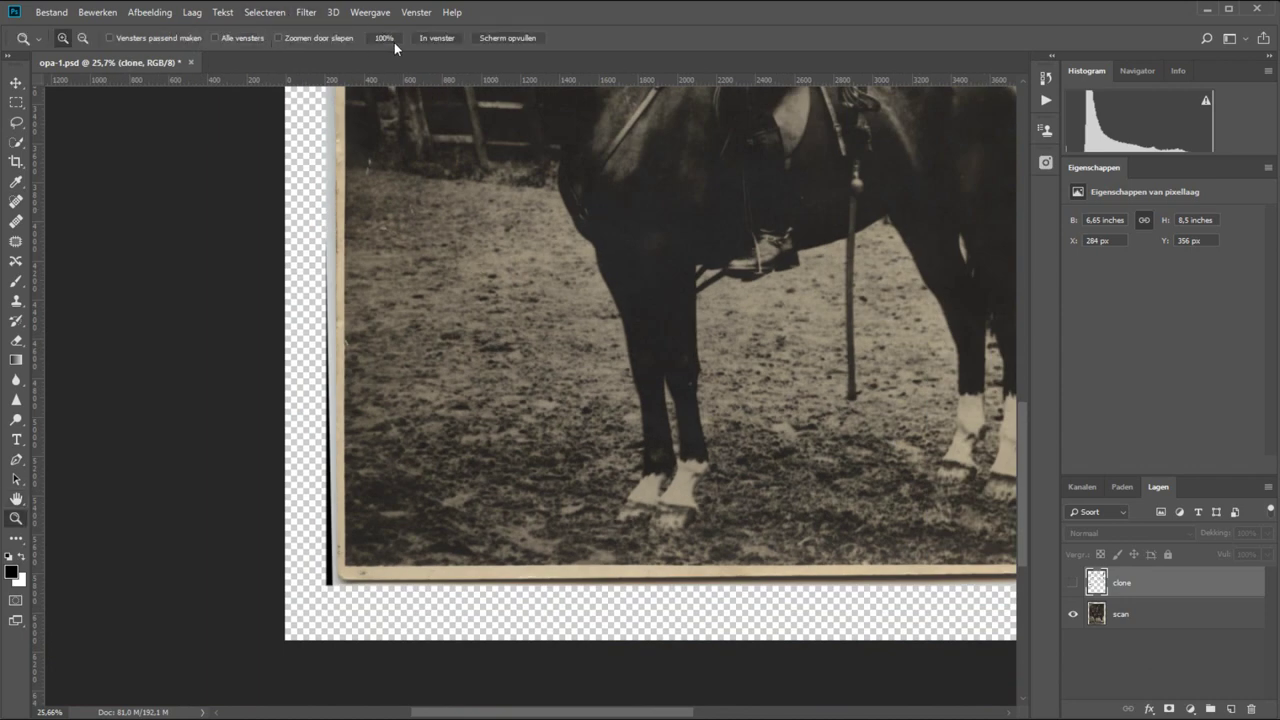
click(436, 37)
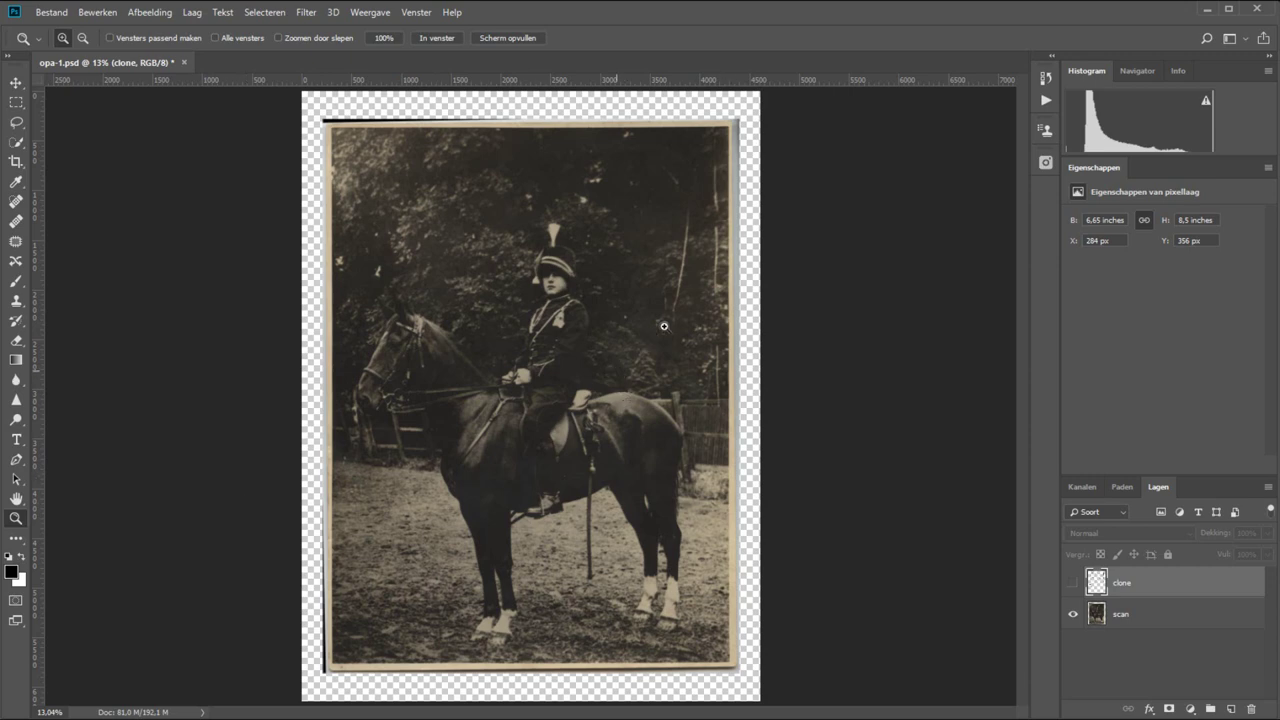
- Magnify the spotted upper-right trees to 100% and select the scan layer
drag(664, 326, 765, 166)
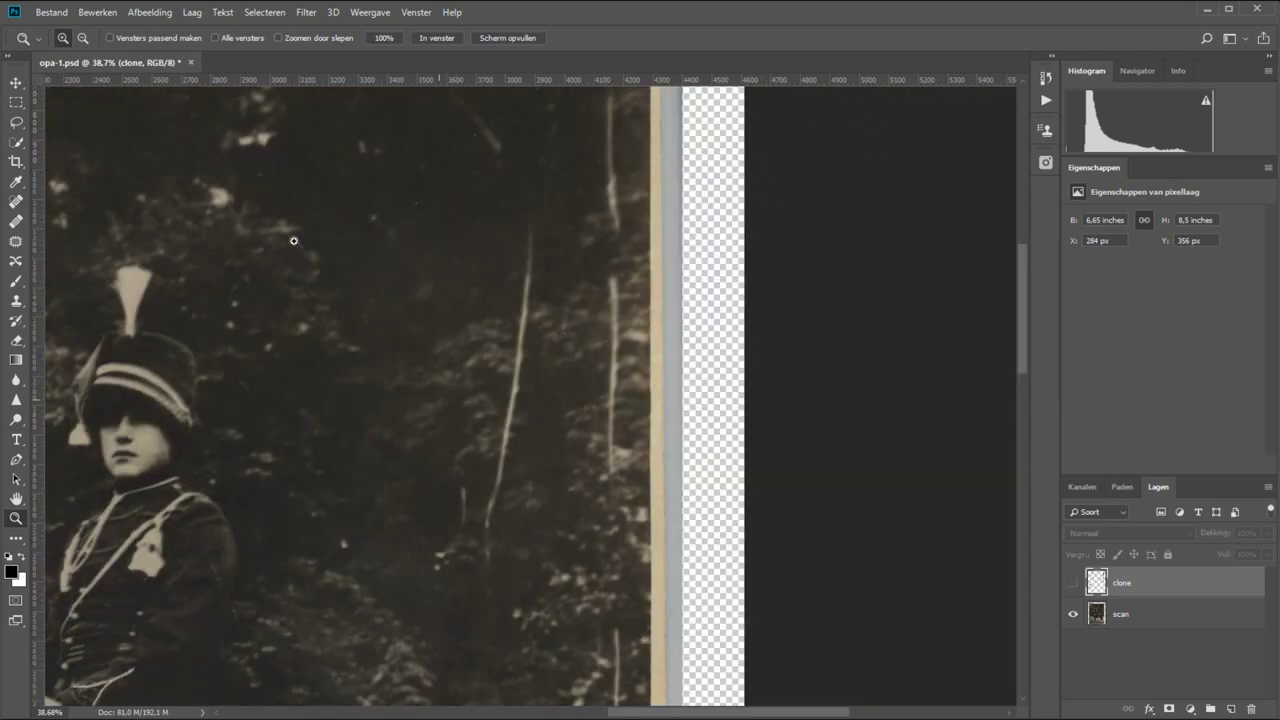
click(384, 38)
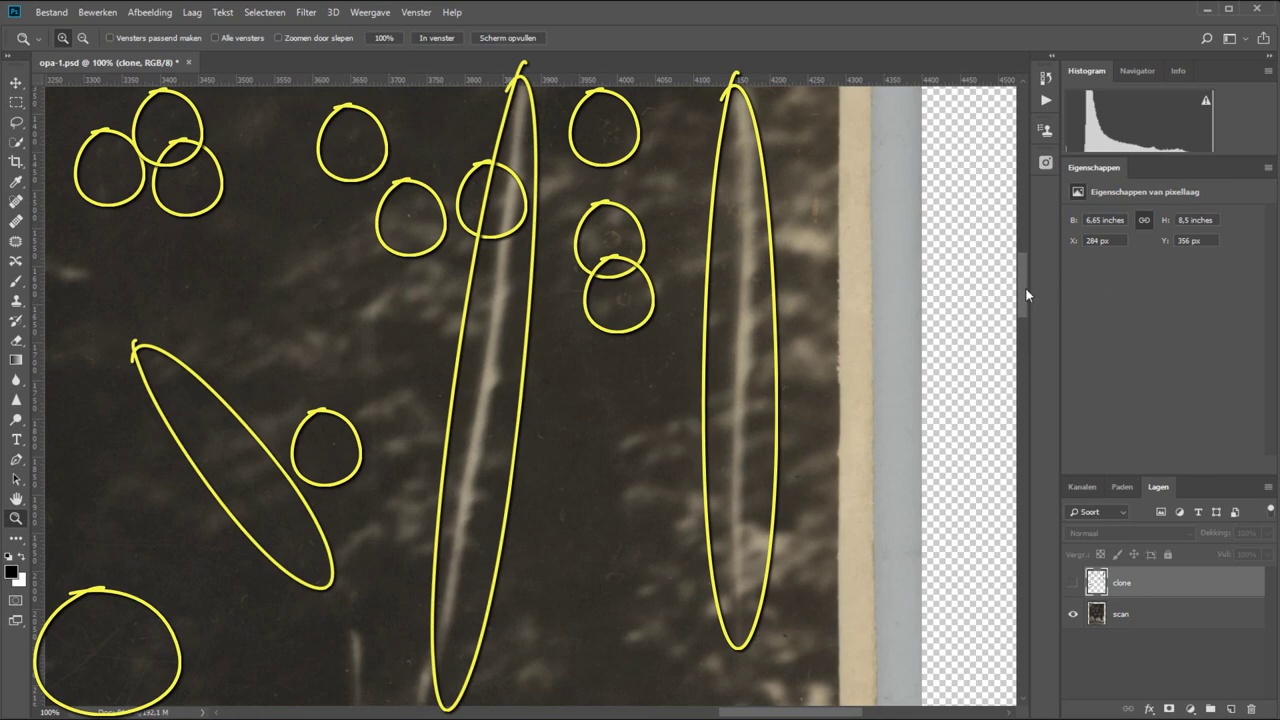
drag(1025, 287, 1022, 312)
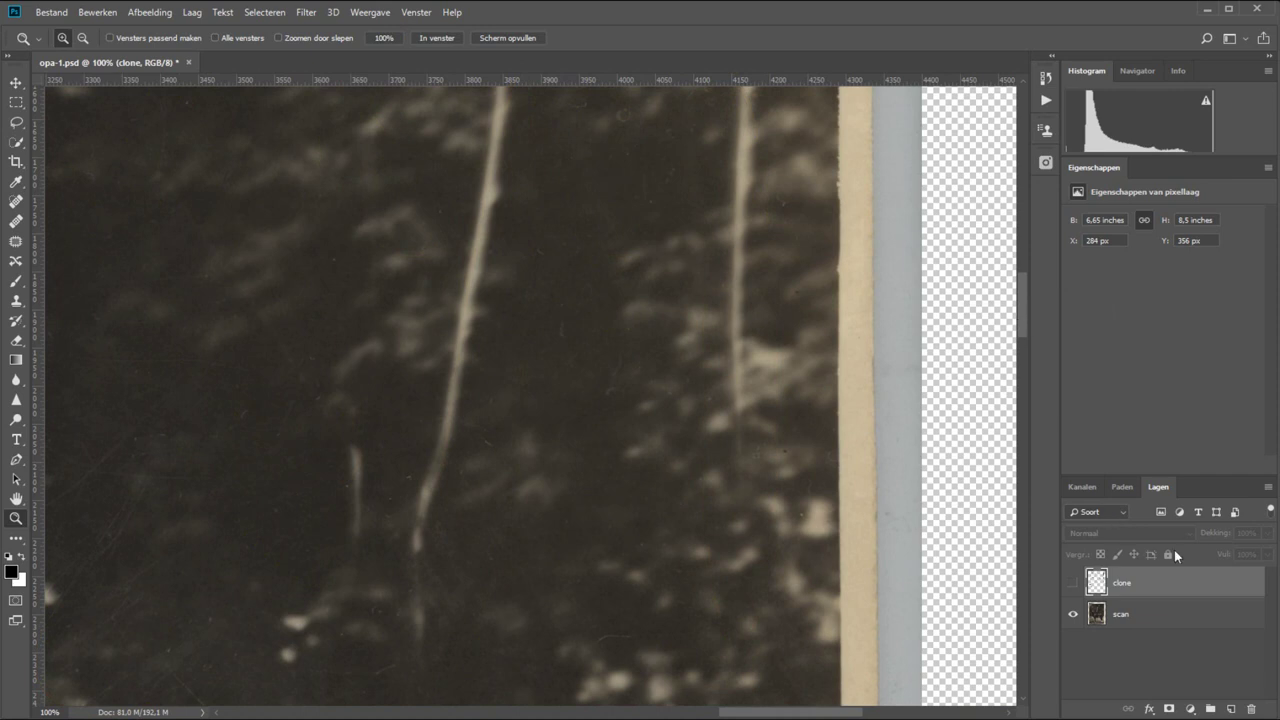
click(1188, 618)
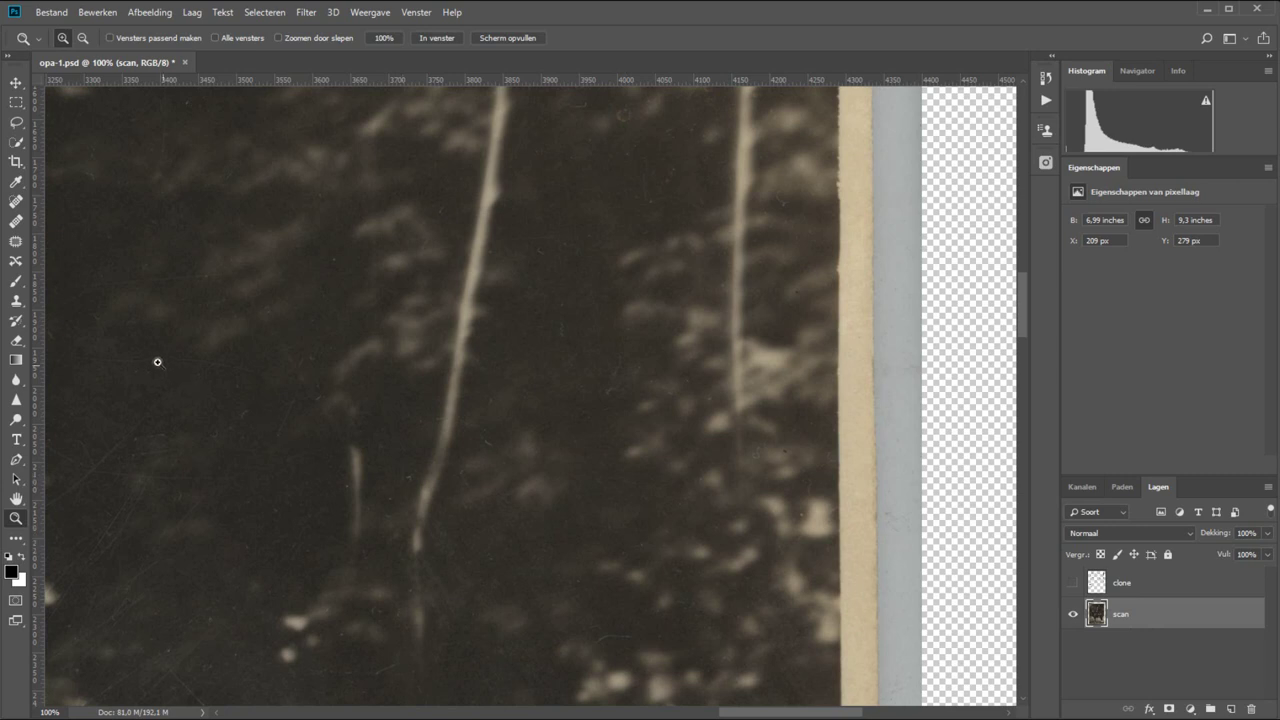
- Set the Clone Stamp to a 31 px brush and sample a source in the dark foliage
key(s)
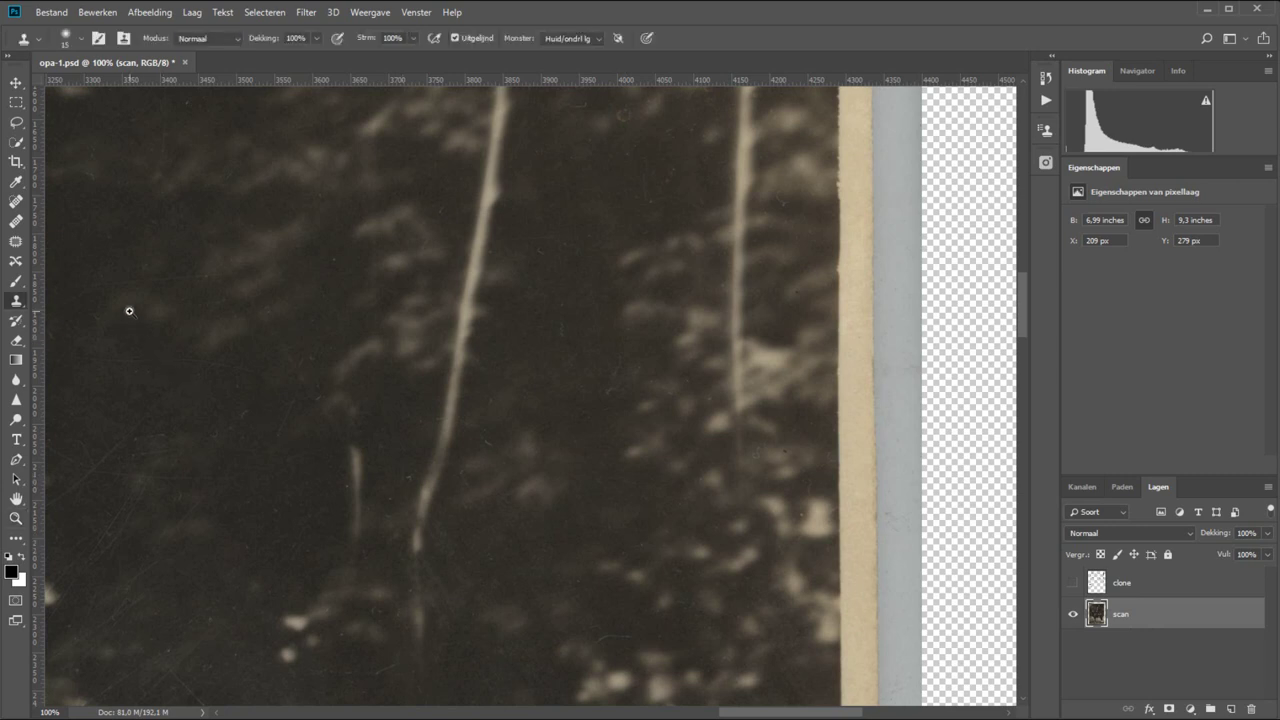
right_click(162, 305)
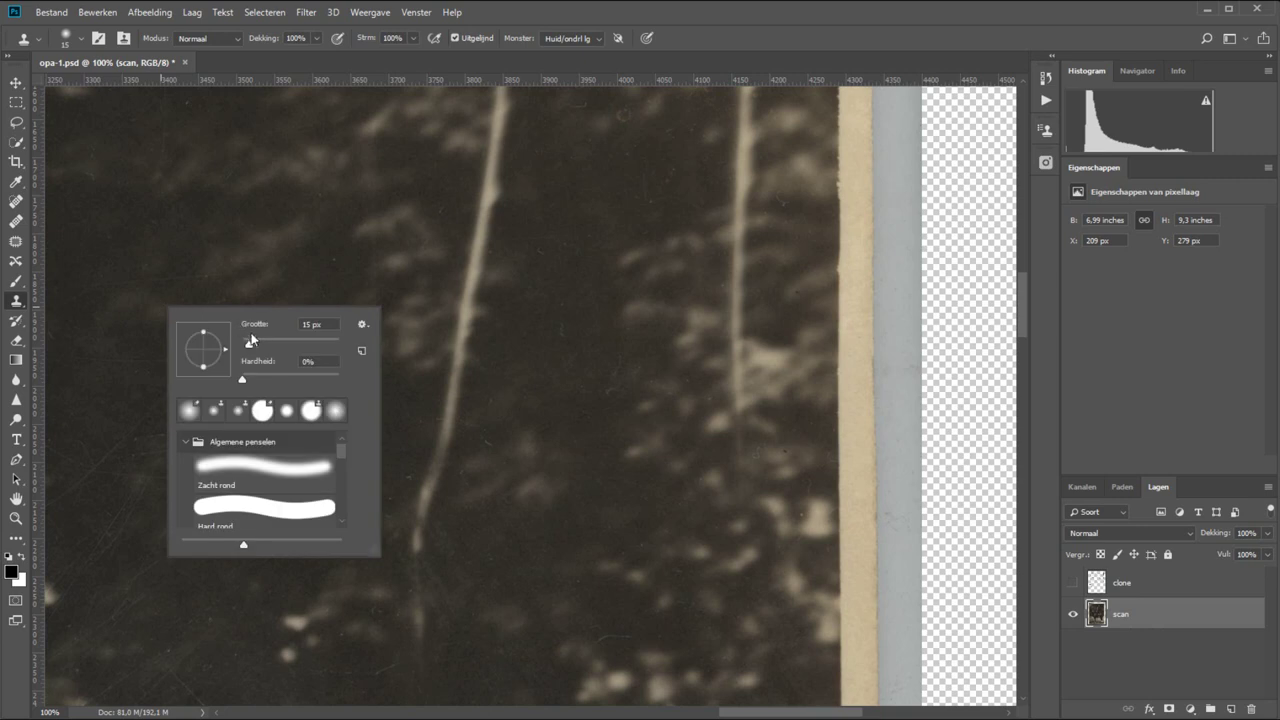
drag(251, 341, 257, 341)
key(Return)
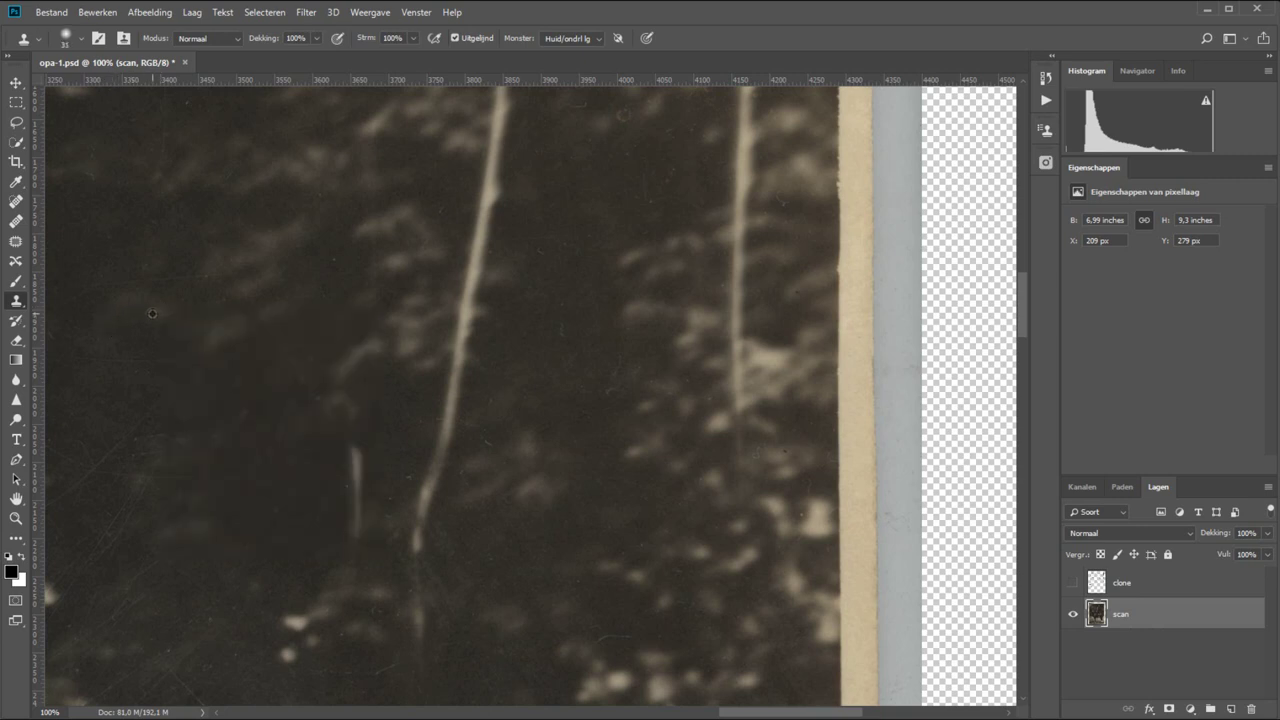
alt+click(152, 320)
drag(102, 361, 209, 362)
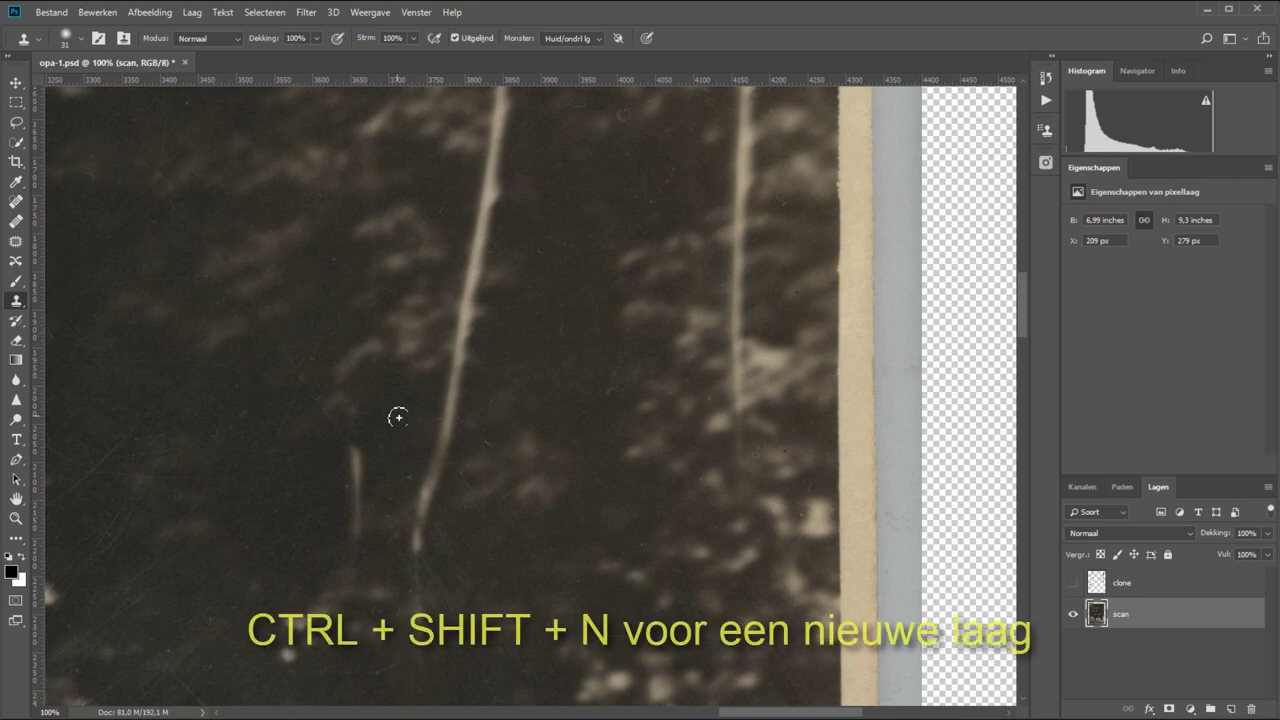
- Create a new empty layer named 'Klonen' above the scan layer
key(ctrl+shift+n)
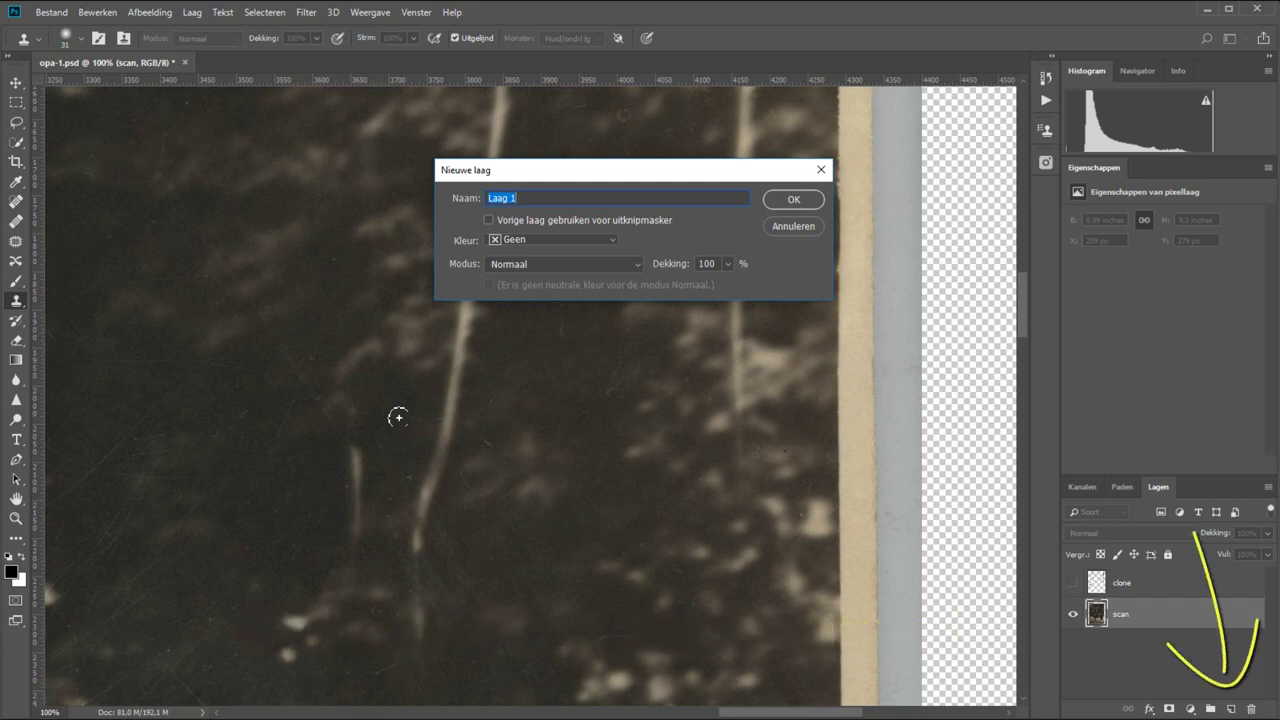
text(Klonen)
key(Return)
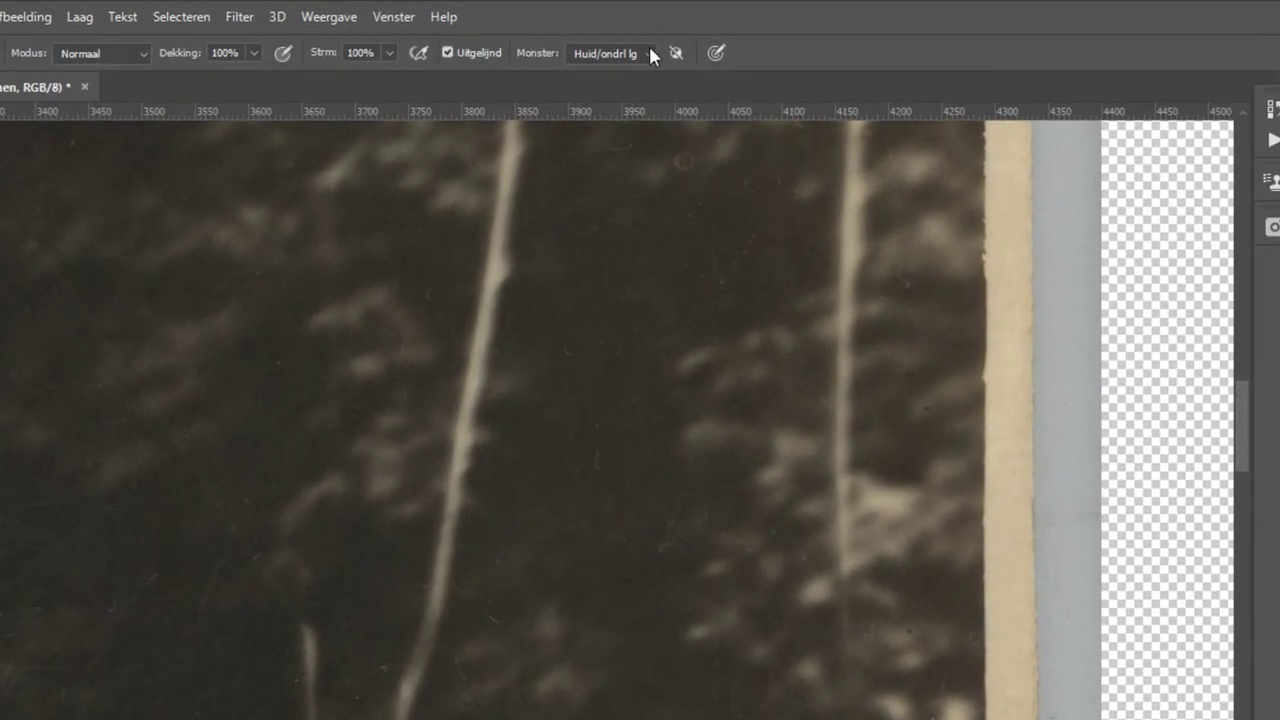
click(650, 54)
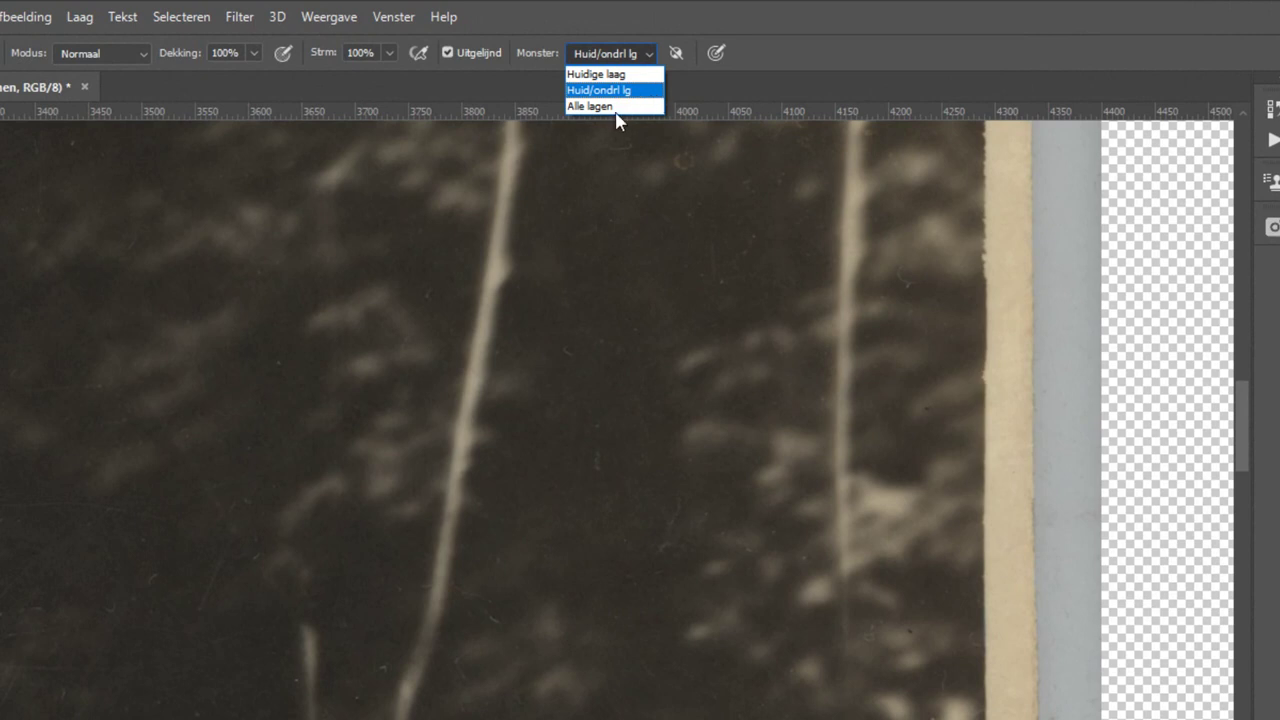
click(630, 74)
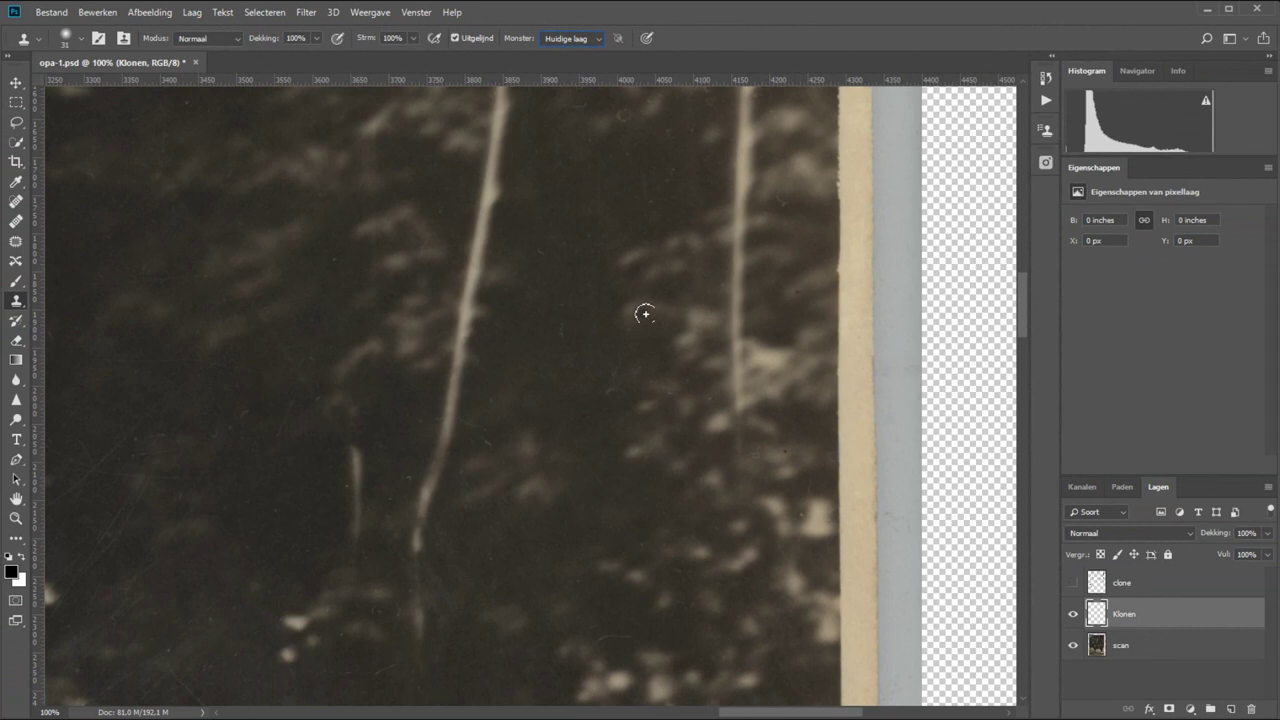
click(558, 41)
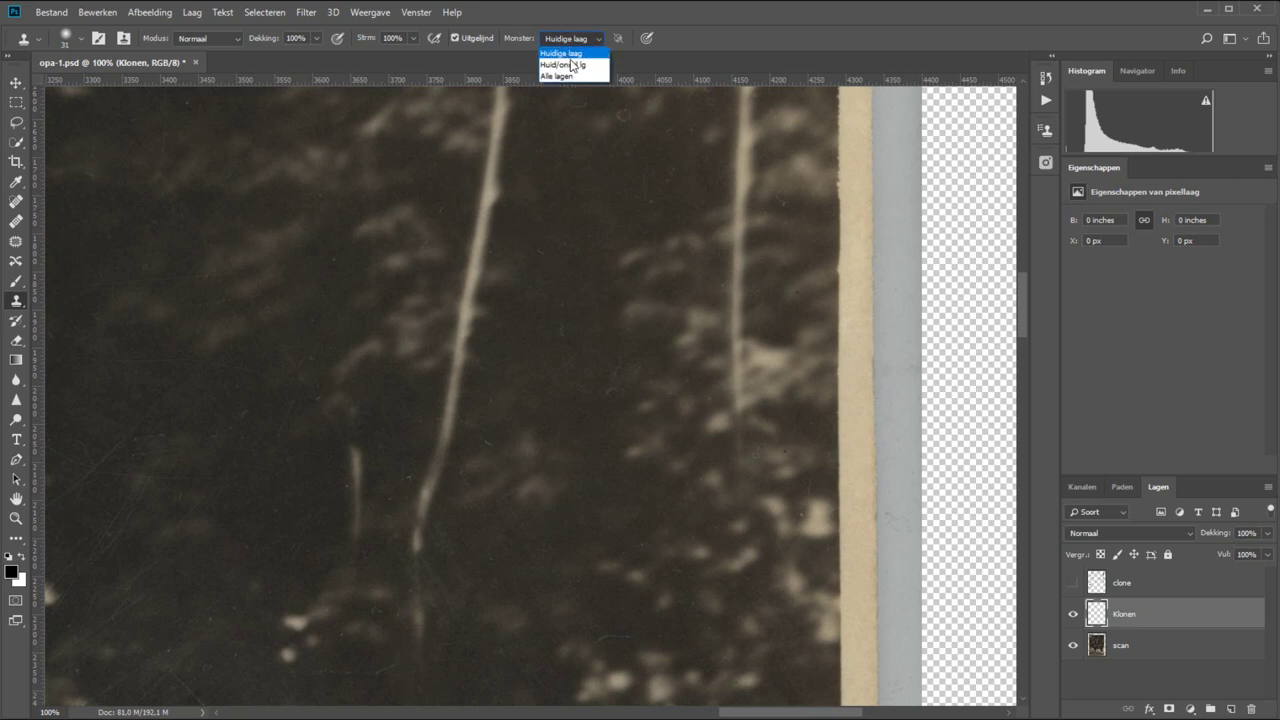
click(573, 64)
- Use a 70 px Clone Stamp to paint dark background over the pale diagonal branch
right_click(592, 231)
click(707, 266)
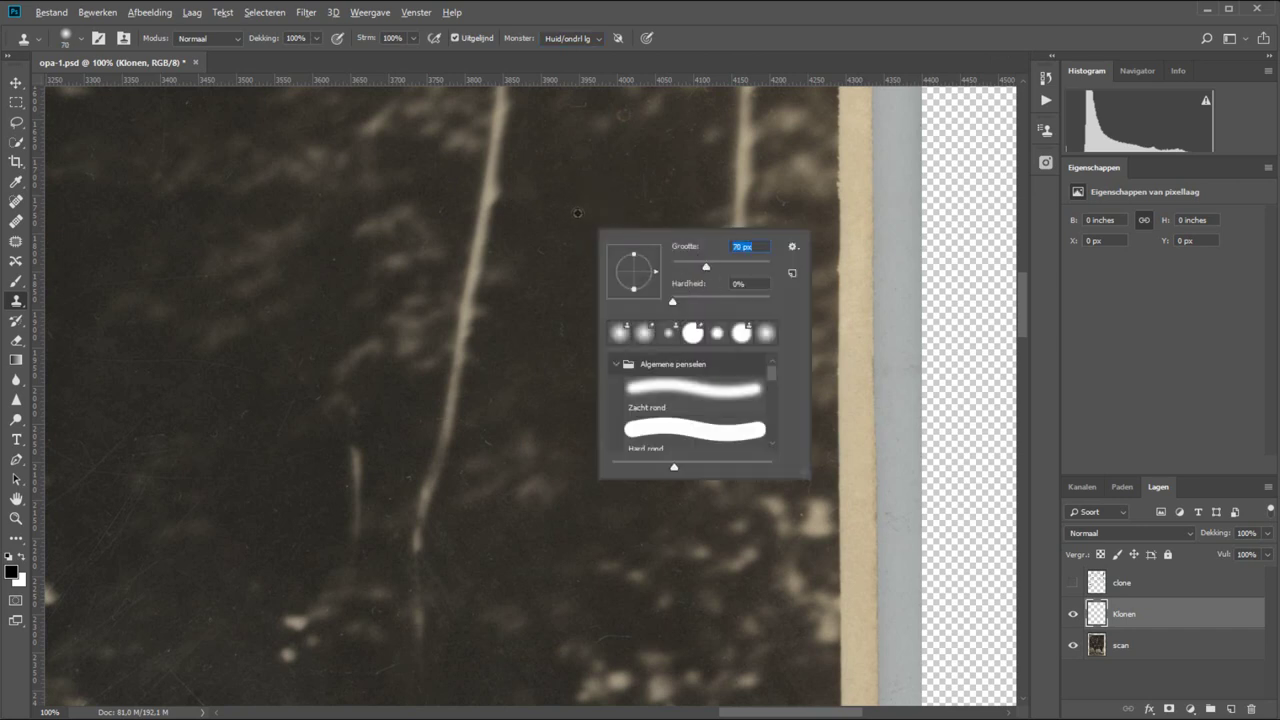
key(Return)
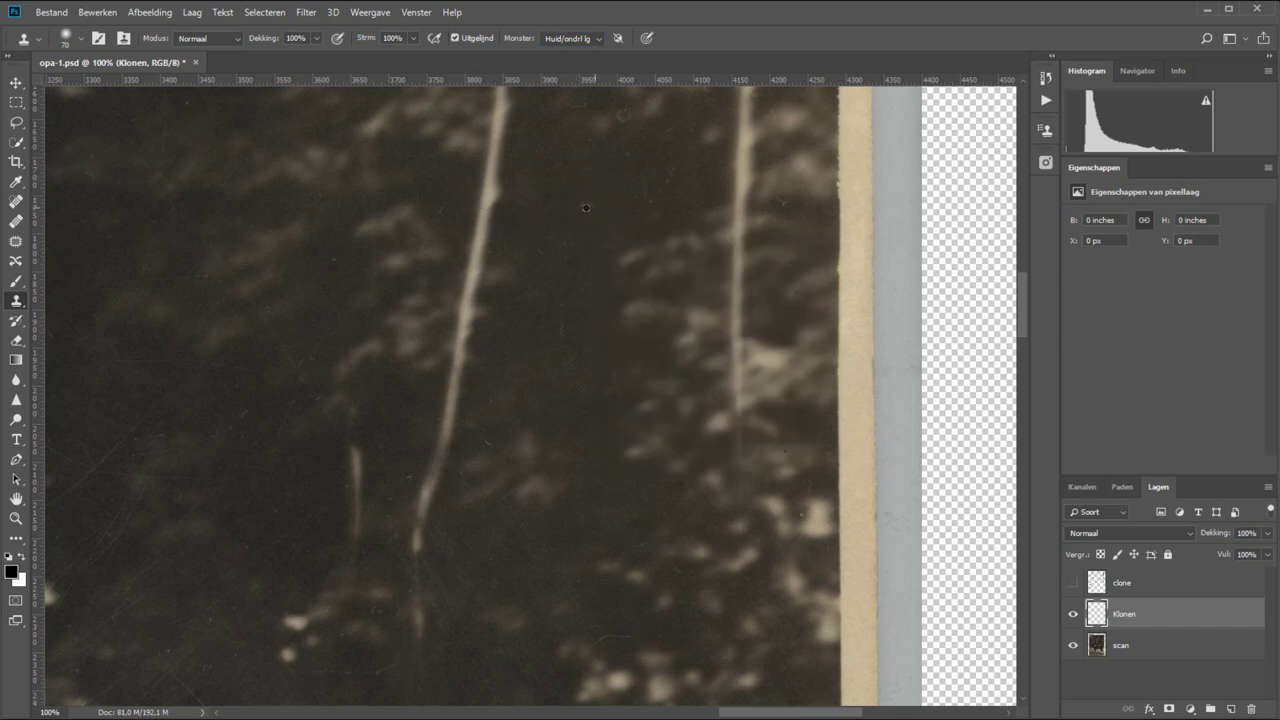
alt+click(583, 207)
drag(486, 186, 416, 545)
drag(471, 188, 500, 92)
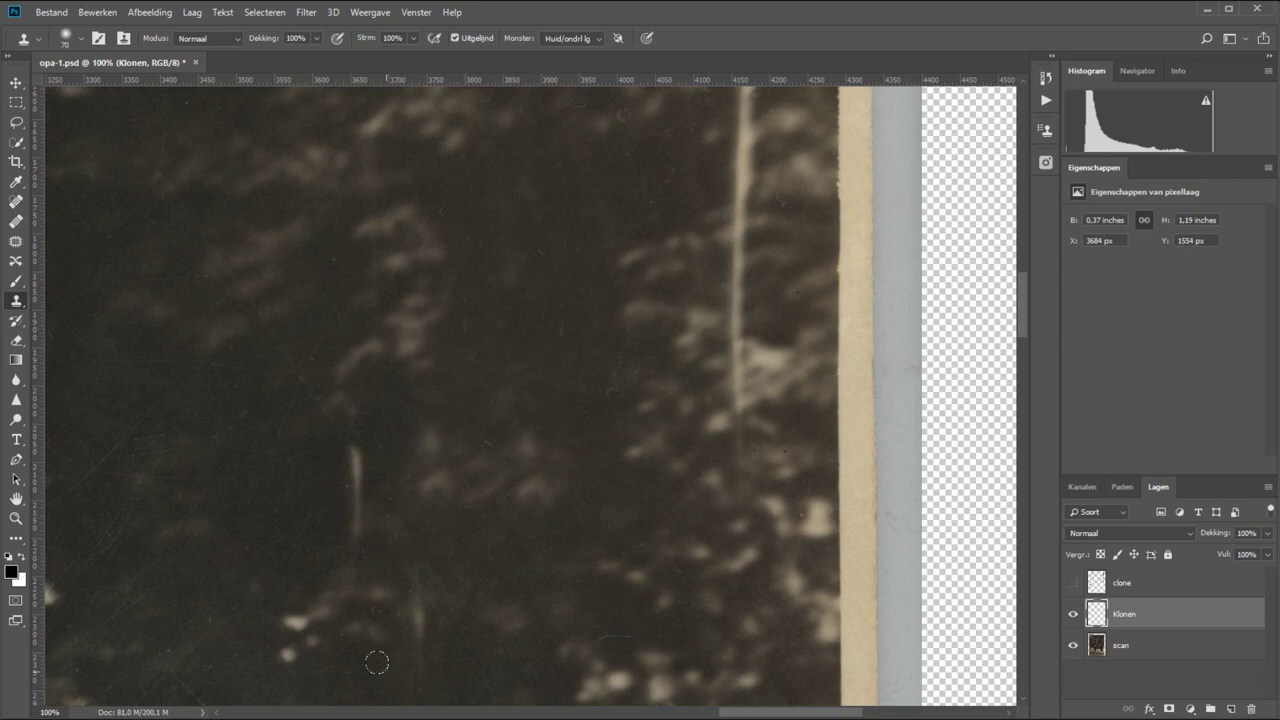
click(356, 463)
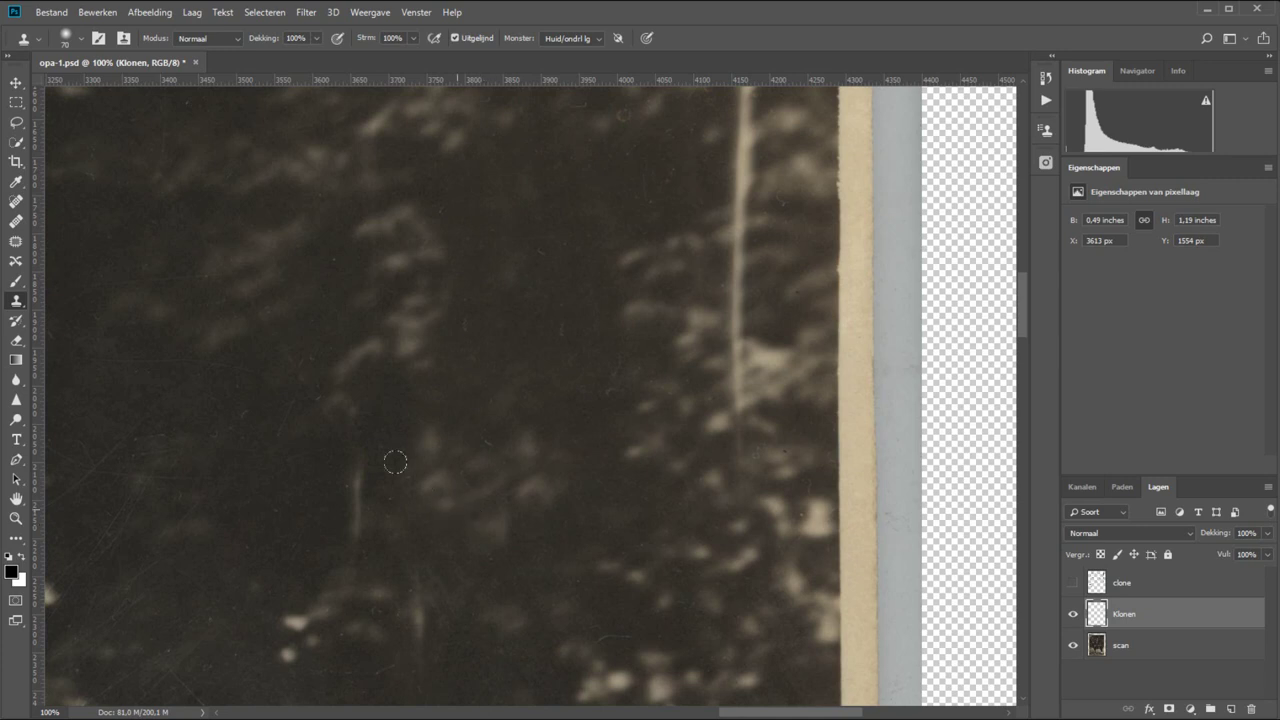
- Spot-heal the short light streak and scattered specks in the central dark background
click(17, 203)
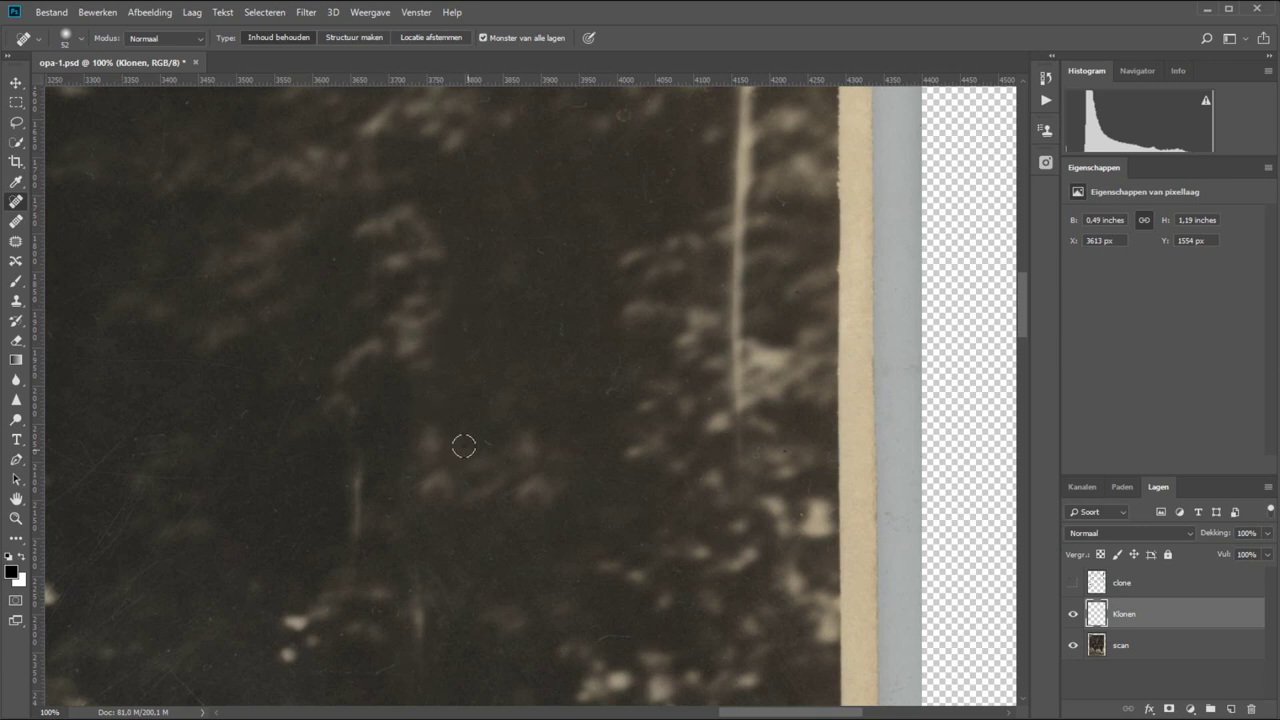
click(349, 460)
mouse_move(349, 460)
mouse_down()
mouse_move(362, 473)
mouse_move(360, 535)
mouse_up()
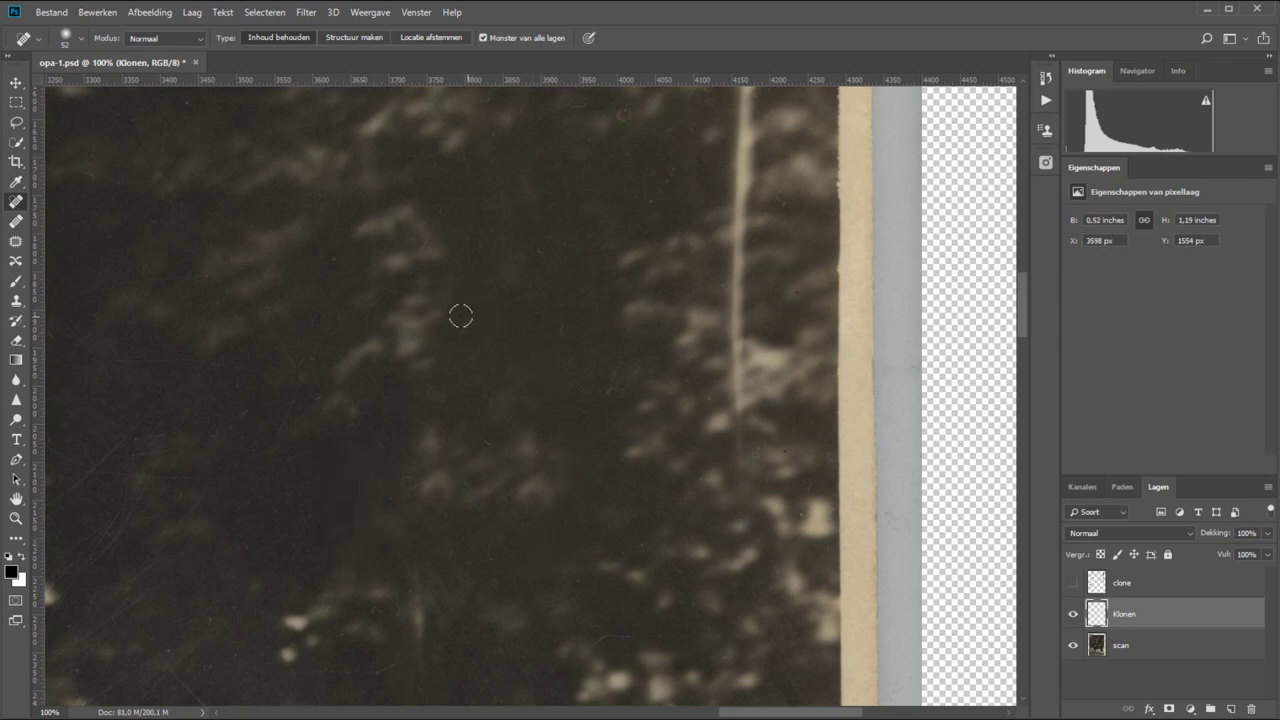
drag(457, 314, 461, 334)
click(488, 445)
drag(557, 330, 557, 337)
click(538, 253)
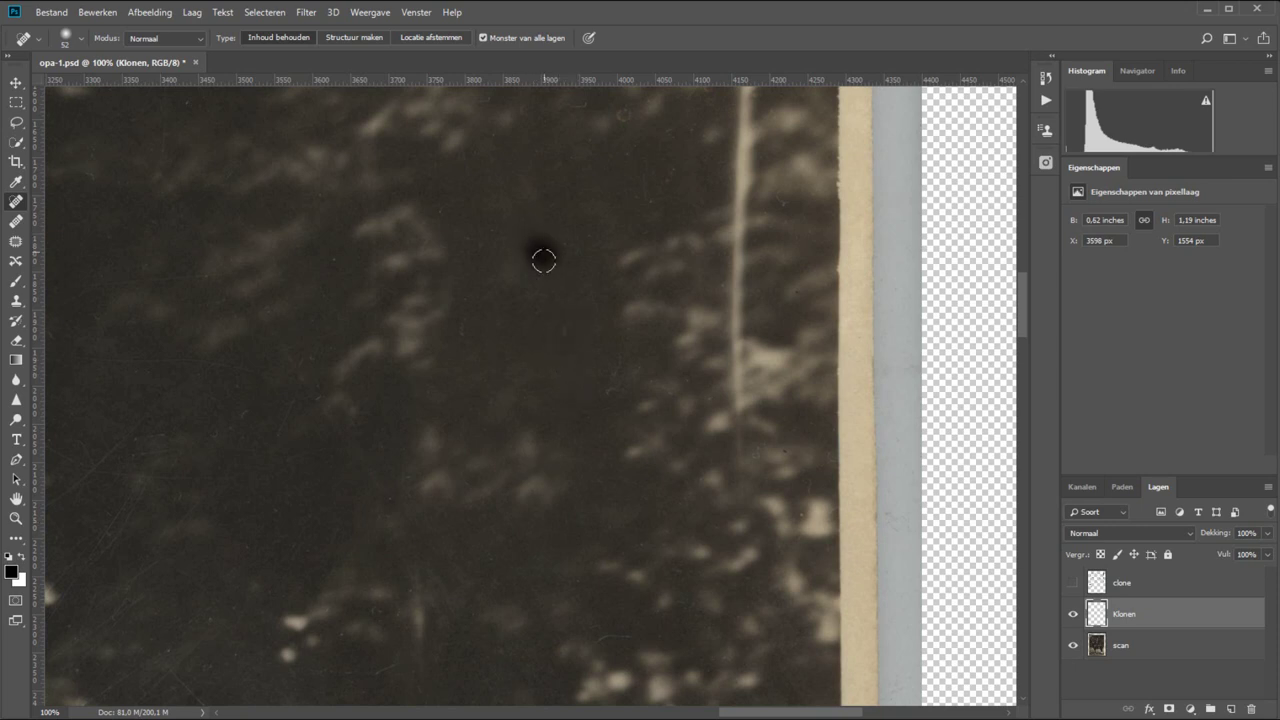
click(467, 322)
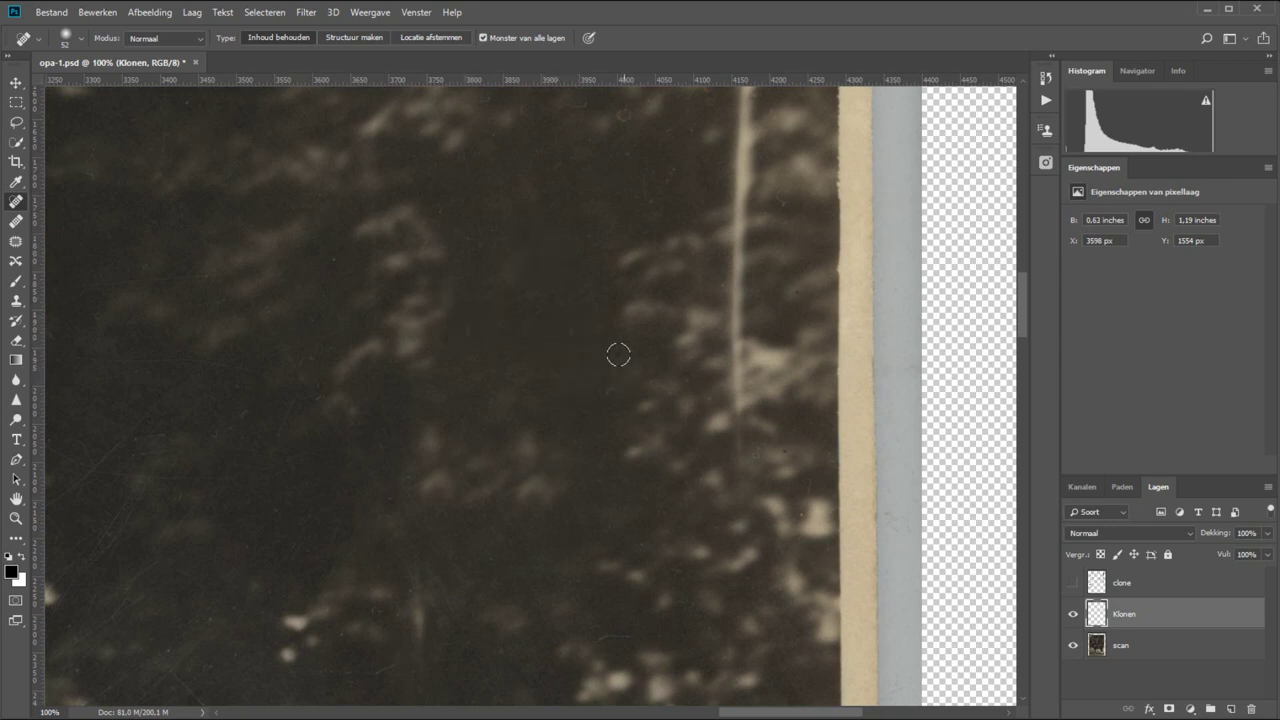
drag(610, 392, 633, 370)
- Heal the diagonal scratches and specks near the left edge and lower left
drag(254, 323, 305, 385)
click(285, 417)
mouse_move(143, 428)
mouse_down()
mouse_move(81, 503)
mouse_move(196, 490)
mouse_move(86, 565)
mouse_up()
drag(129, 510, 125, 545)
drag(116, 598, 136, 578)
click(133, 604)
drag(73, 630, 120, 610)
drag(160, 562, 214, 594)
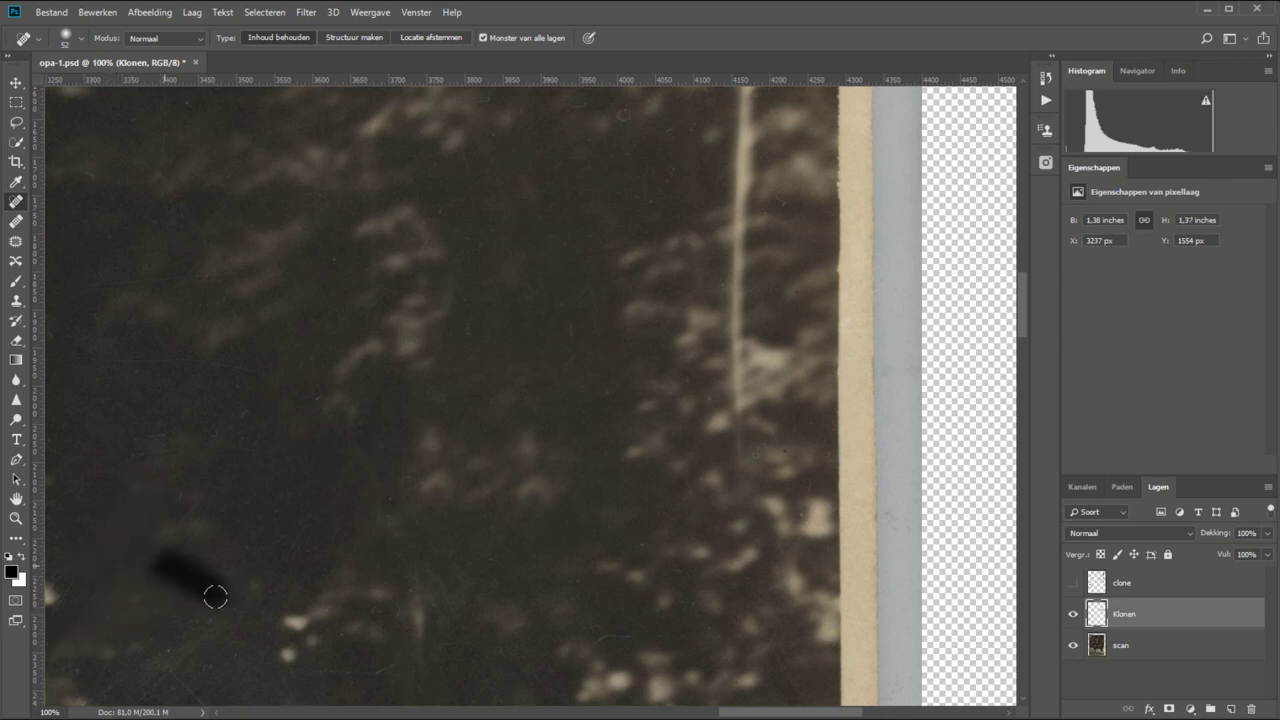
- Heal the remaining marks along the bottom edge and near the lower-right trees
click(168, 669)
mouse_move(174, 665)
mouse_down()
mouse_move(196, 632)
mouse_move(238, 640)
mouse_up()
drag(126, 665, 88, 705)
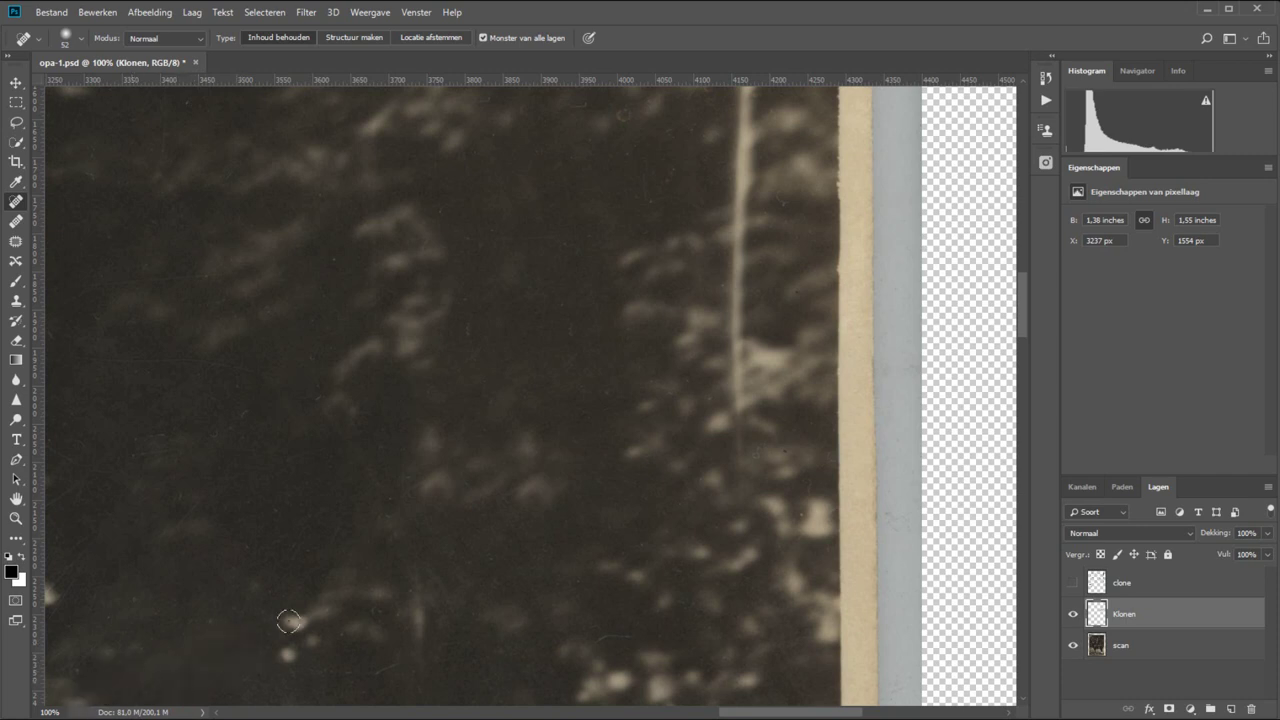
mouse_move(343, 445)
mouse_down()
mouse_move(384, 492)
mouse_move(300, 572)
mouse_move(257, 580)
mouse_up()
click(256, 570)
drag(416, 582, 431, 660)
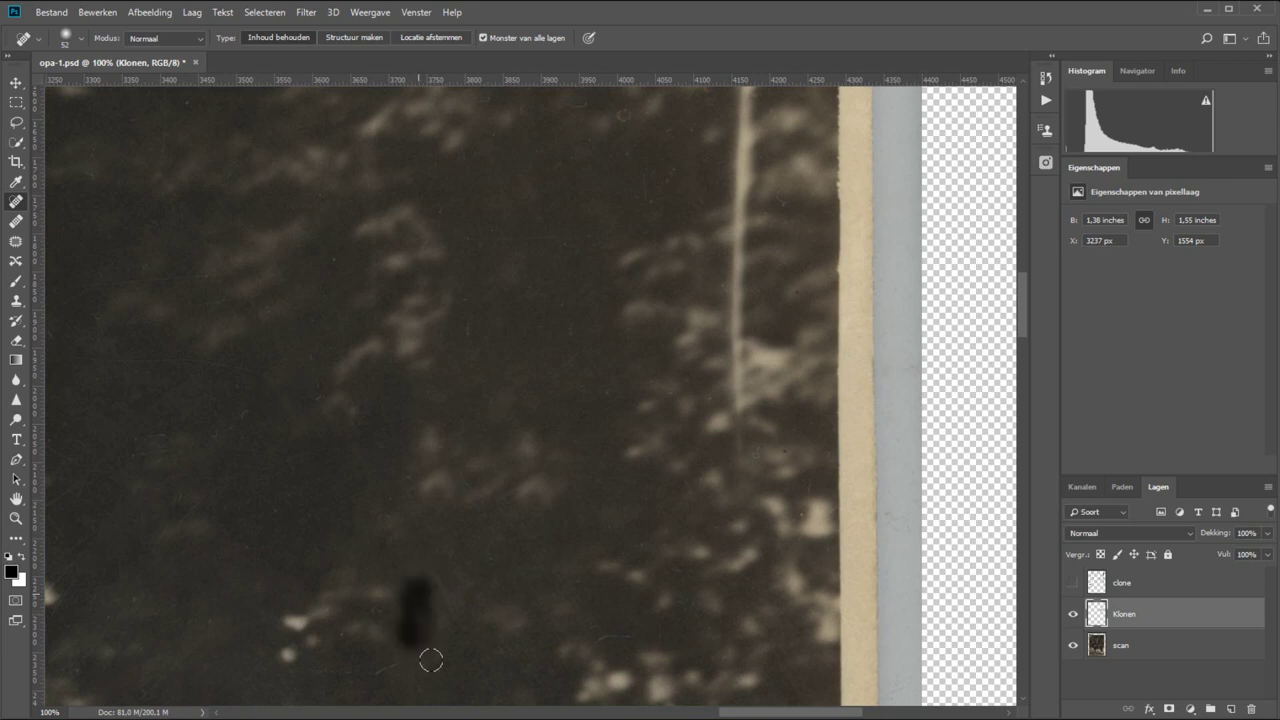
drag(600, 636, 651, 644)
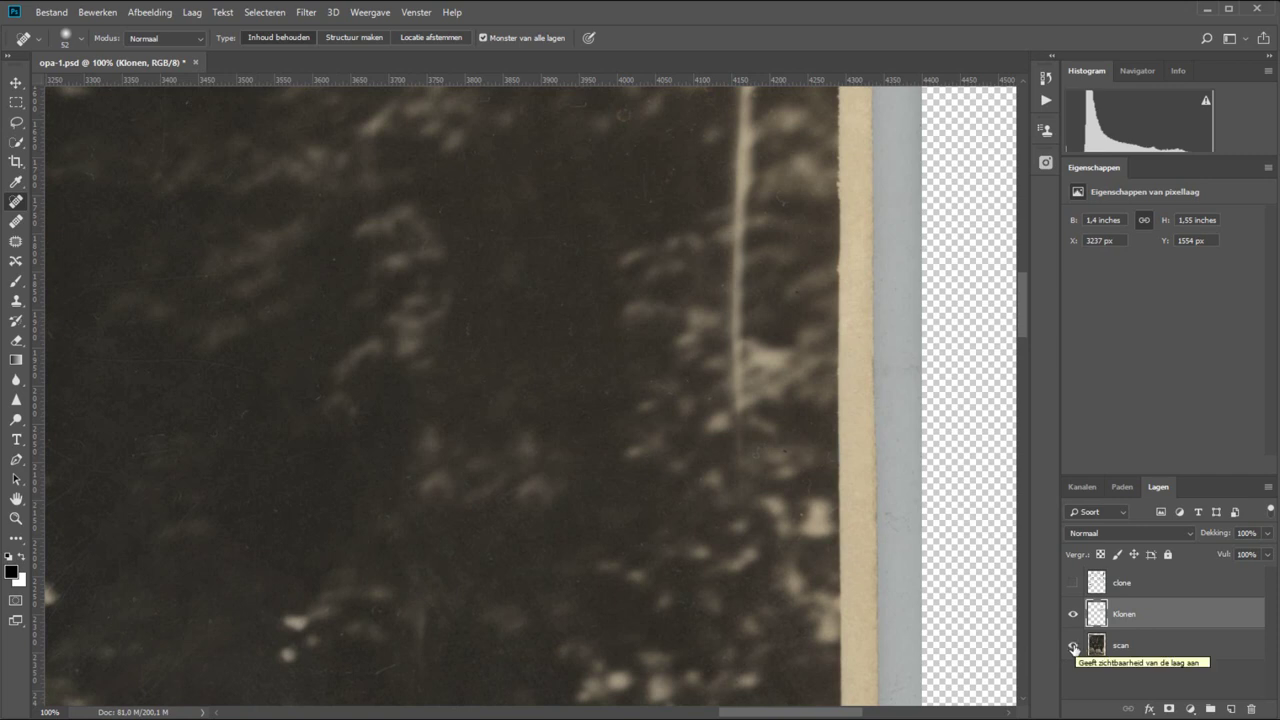
- Check the Klonen layer alone, then erase its cloning over the upper and lower branch
click(1073, 646)
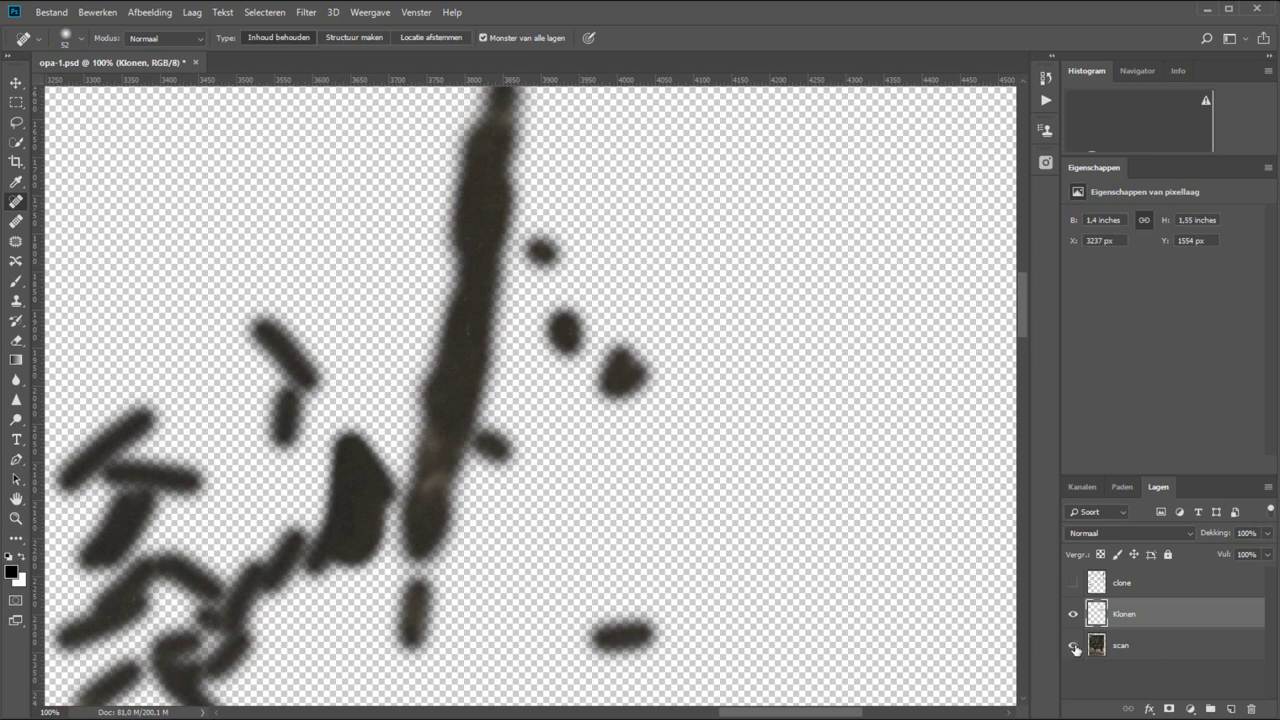
click(1073, 646)
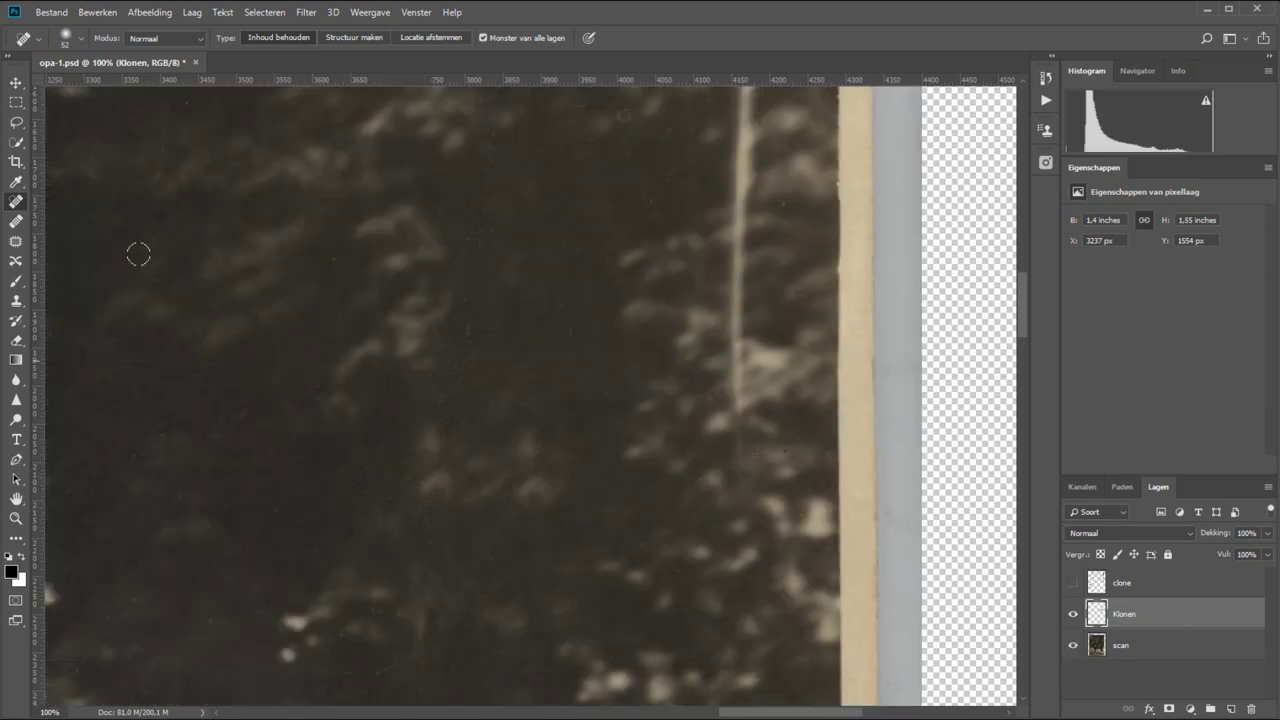
key(e)
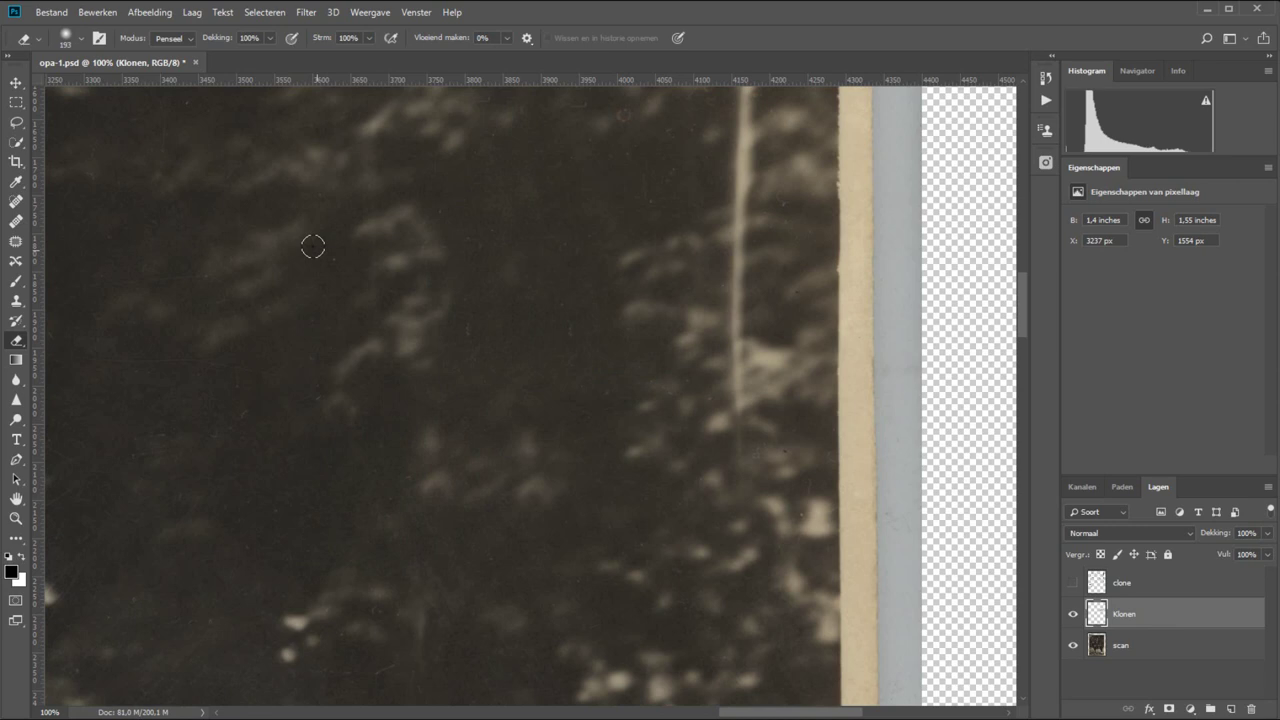
drag(490, 180, 495, 95)
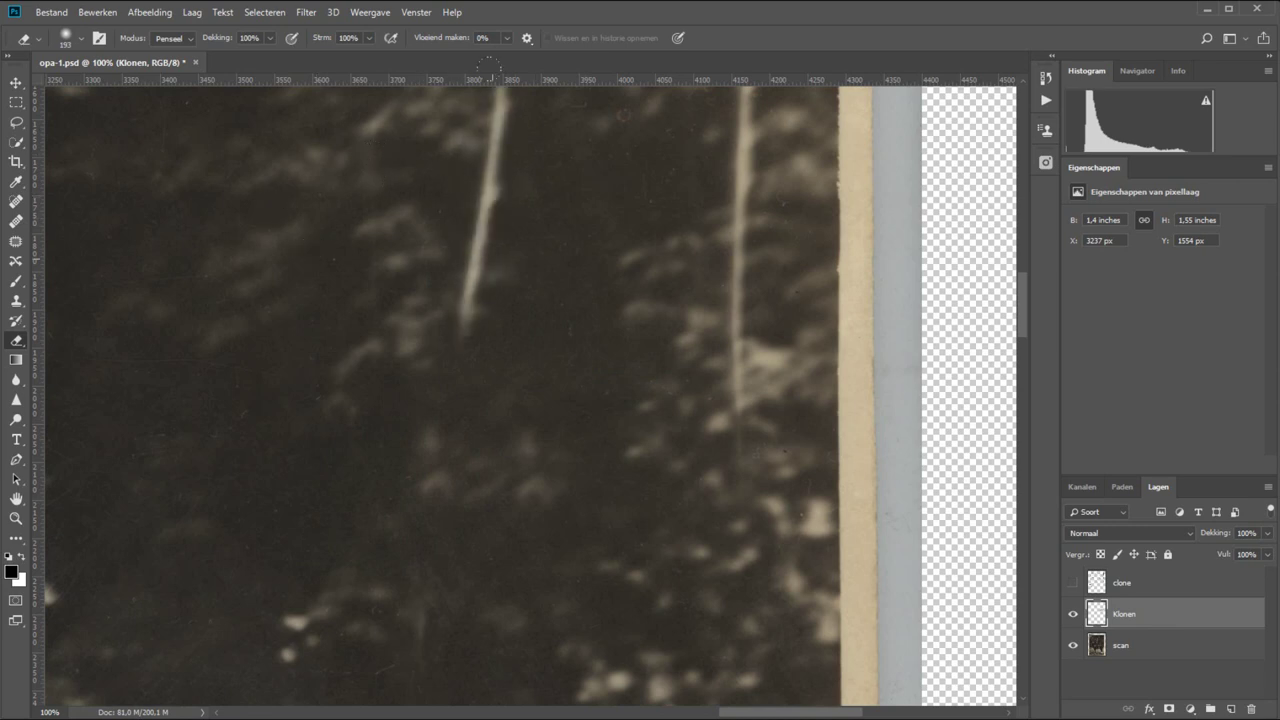
drag(462, 305, 415, 555)
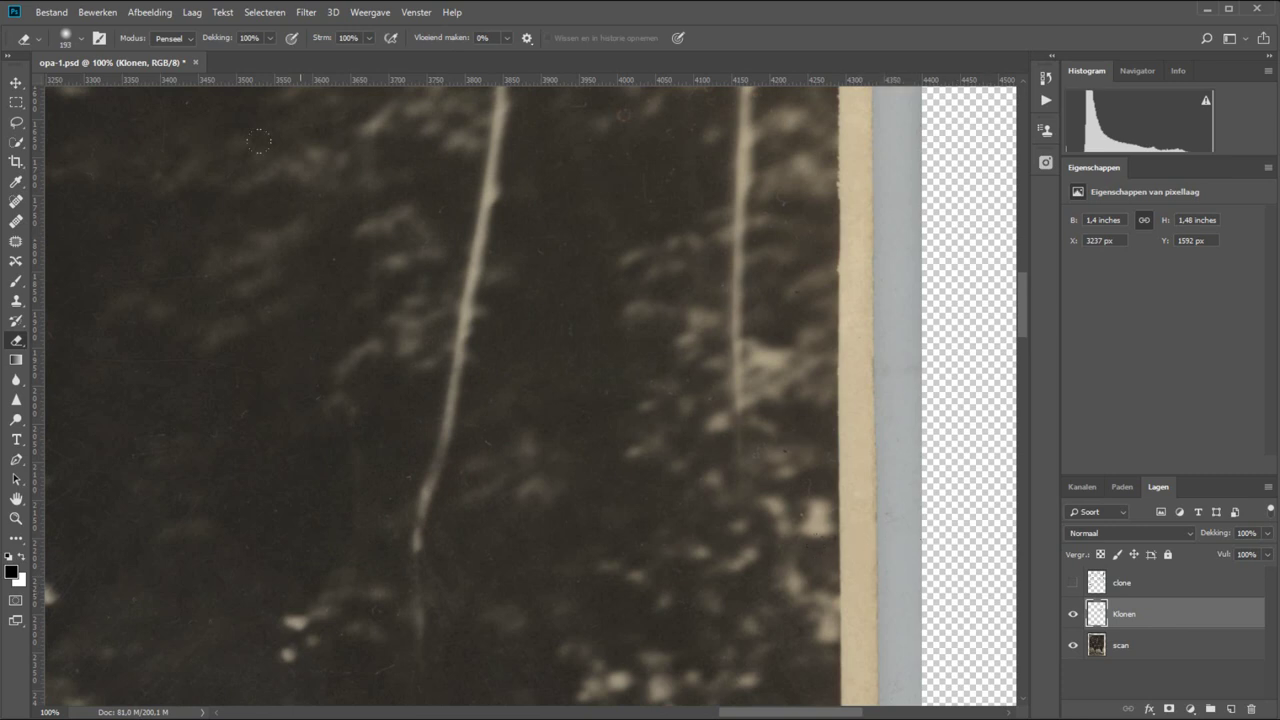
key(z)
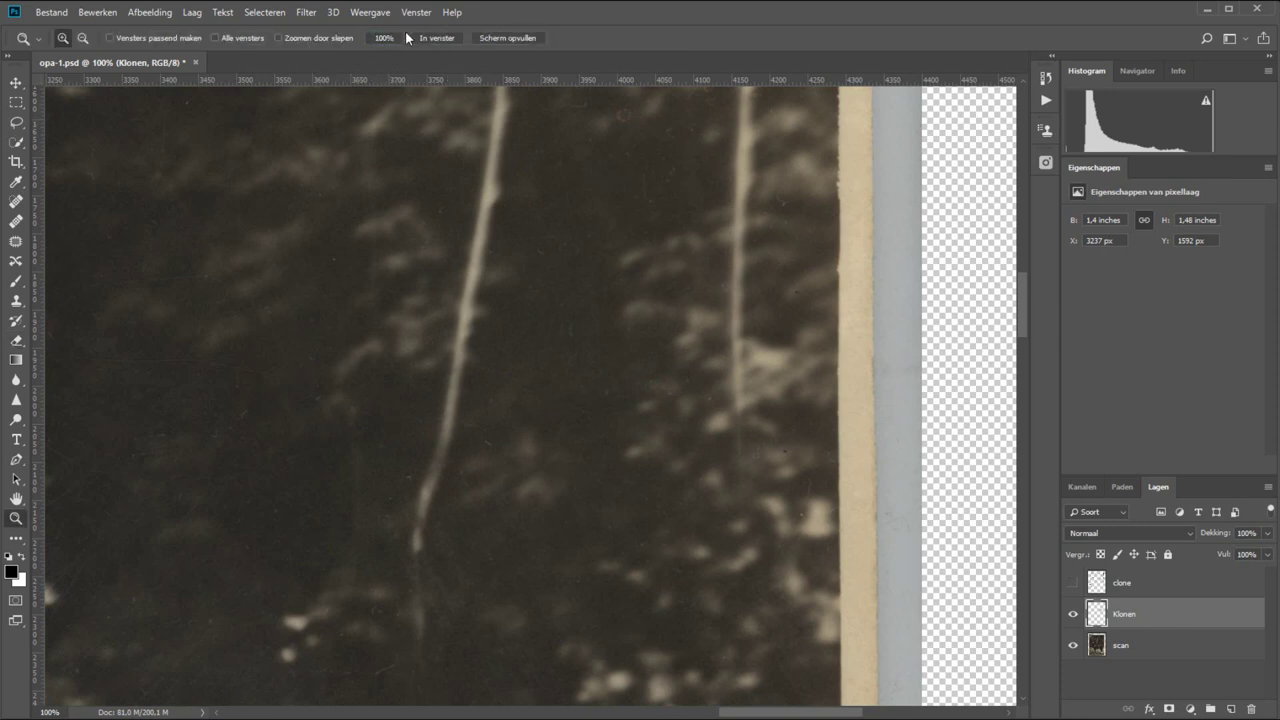
- Zoom into the ground by the fence and spot-heal its first scratches
click(437, 38)
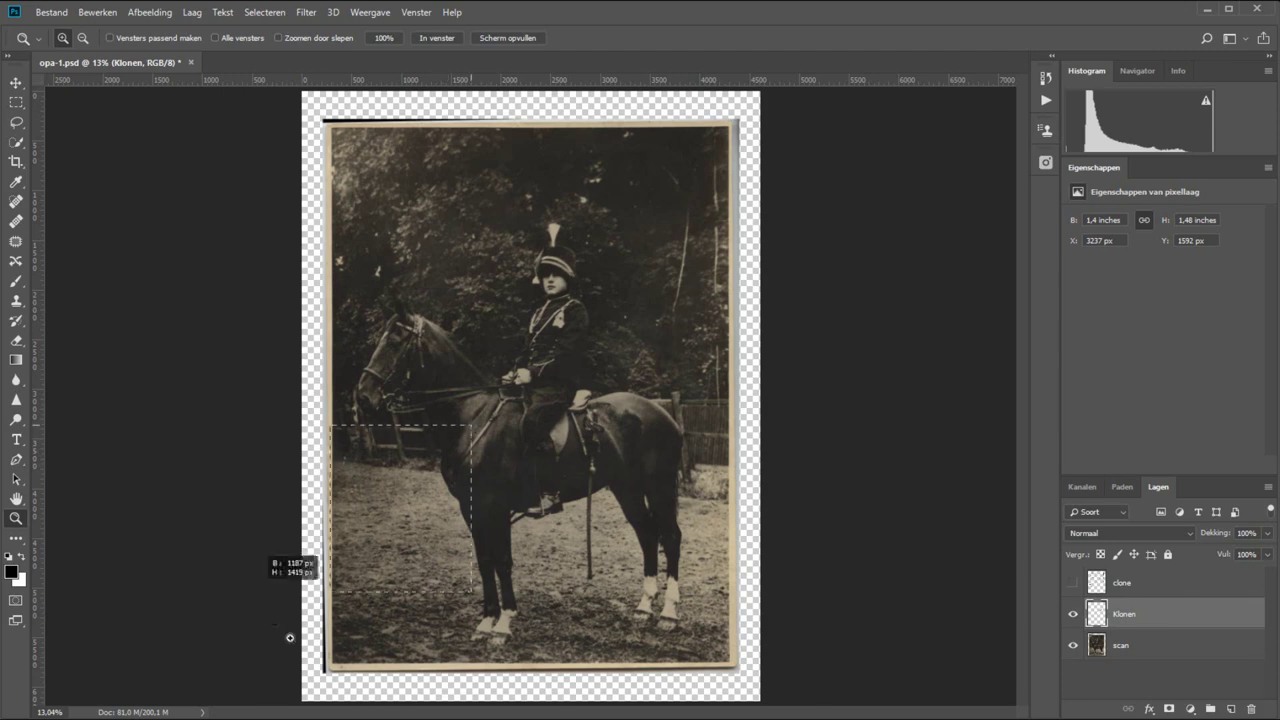
drag(290, 637, 294, 645)
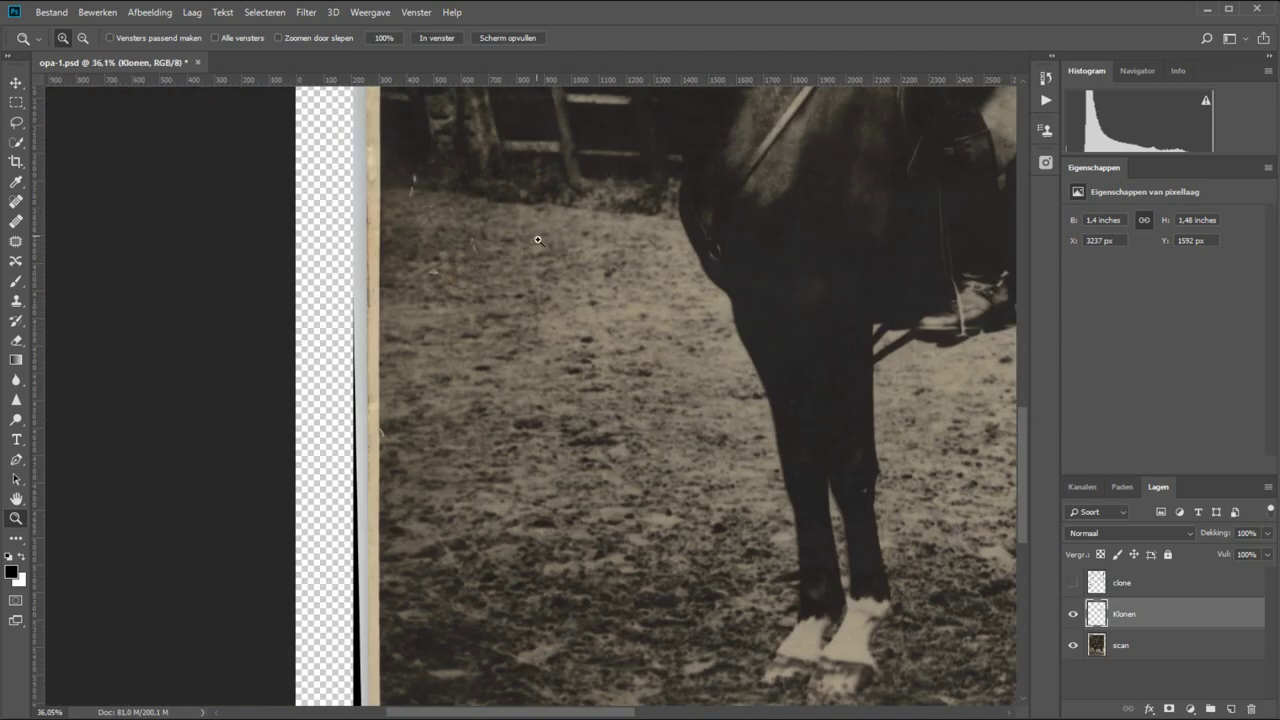
mouse_move(538, 240)
mouse_down()
mouse_move(540, 357)
mouse_move(728, 460)
mouse_up()
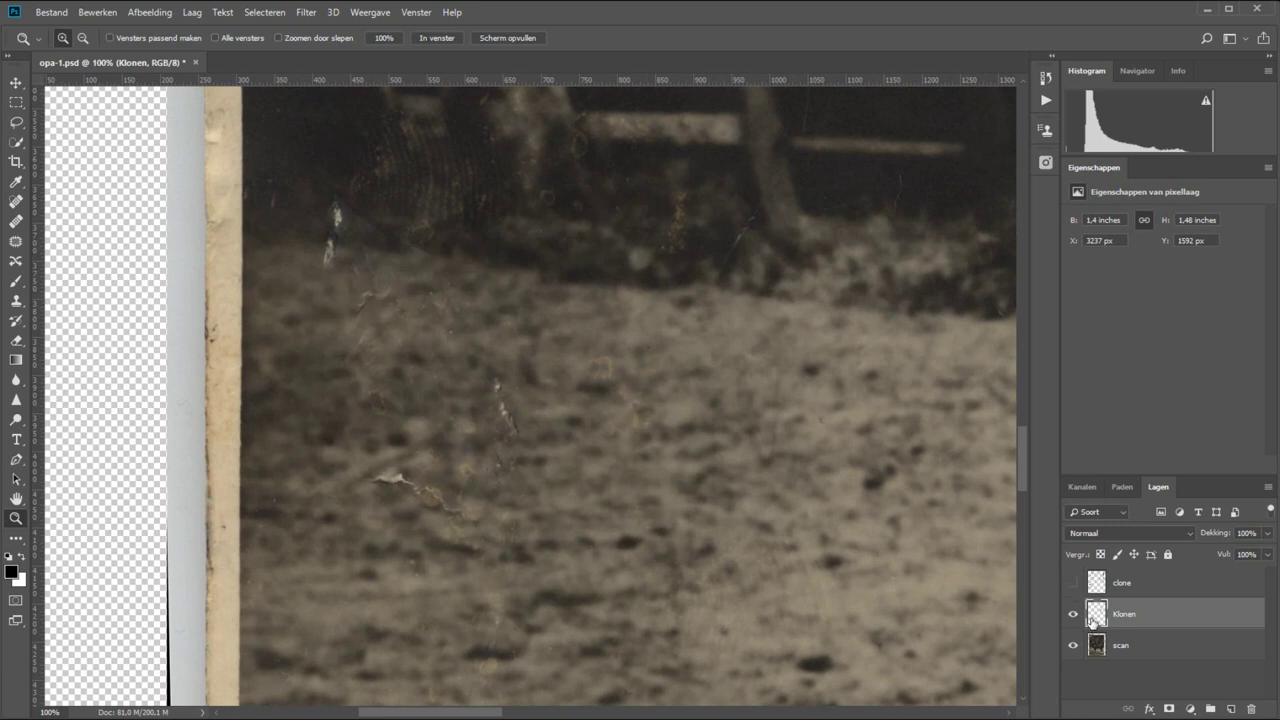
key(j)
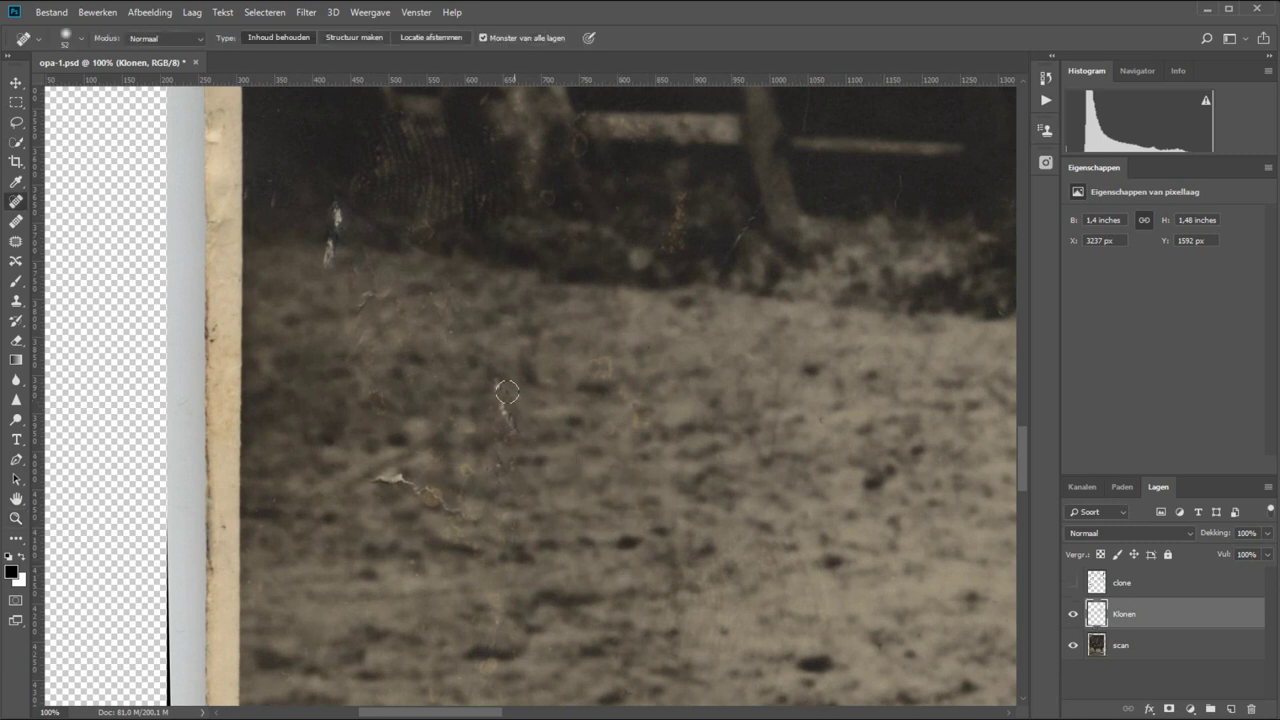
mouse_move(507, 392)
mouse_down()
mouse_move(510, 430)
mouse_move(525, 437)
mouse_up()
click(596, 375)
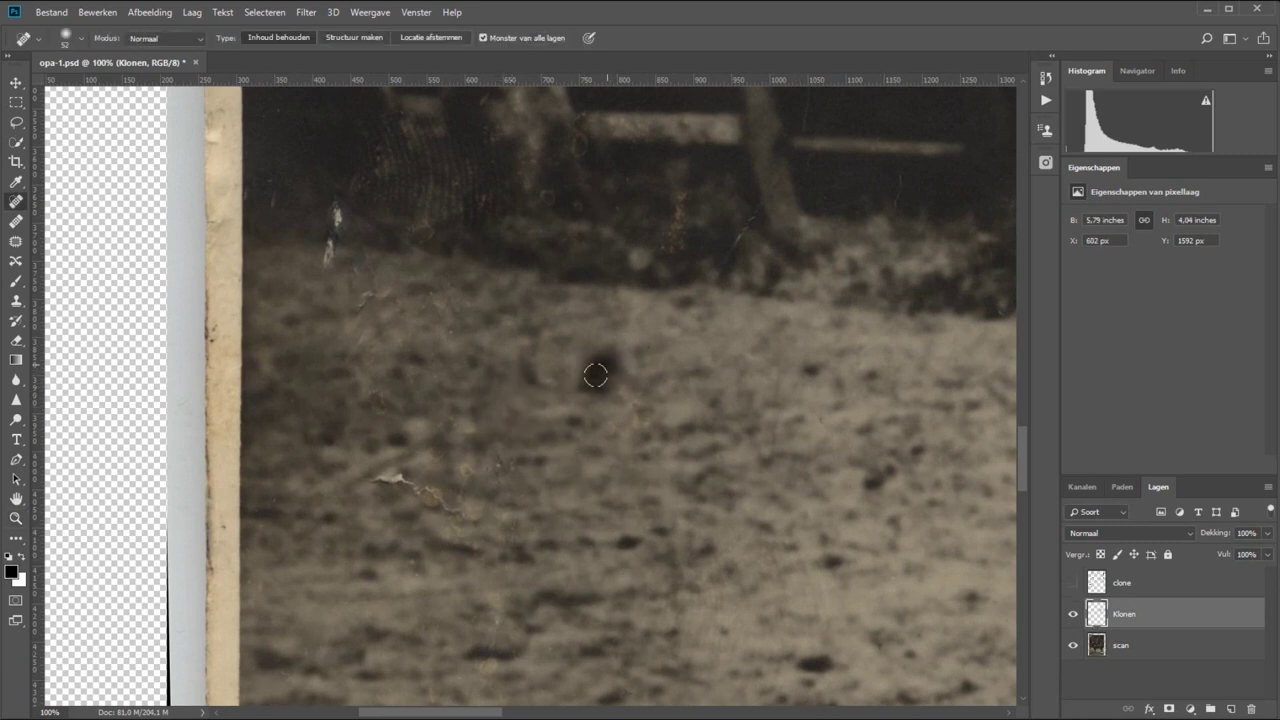
click(640, 402)
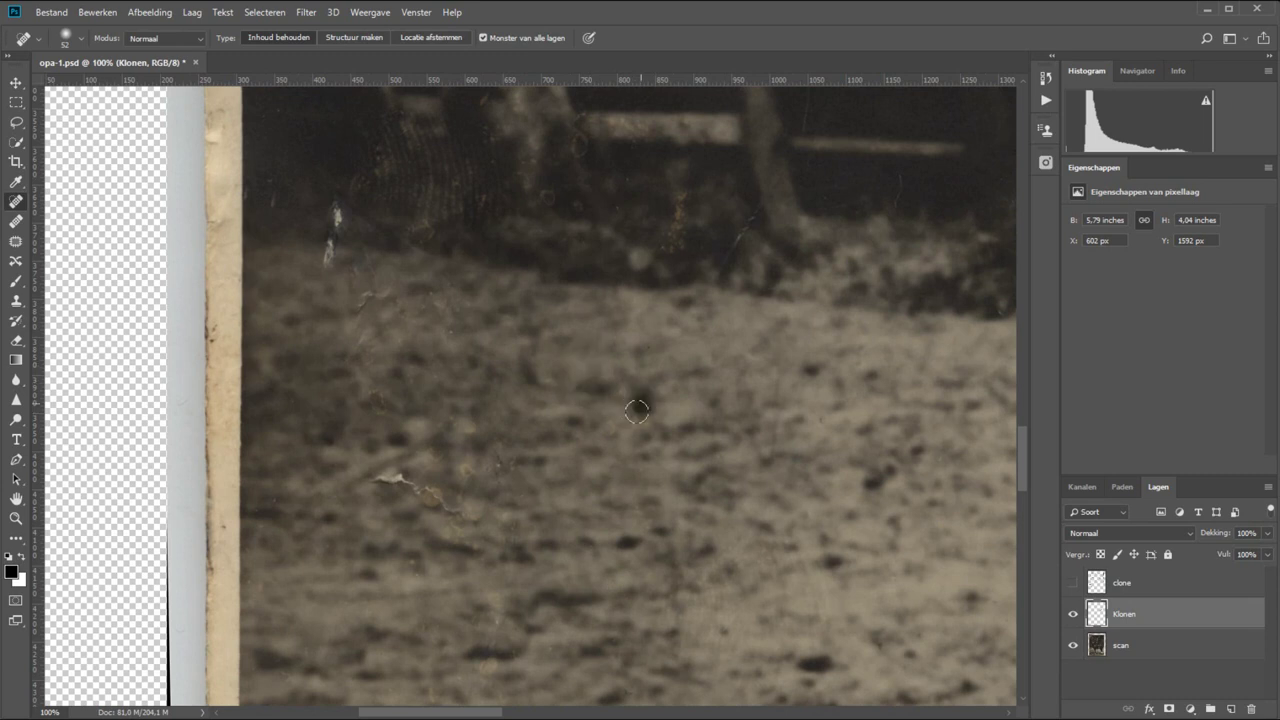
click(446, 478)
click(505, 432)
click(386, 474)
- Heal the remaining scratches and spots in the lower-left ground near the fence
drag(410, 478, 454, 513)
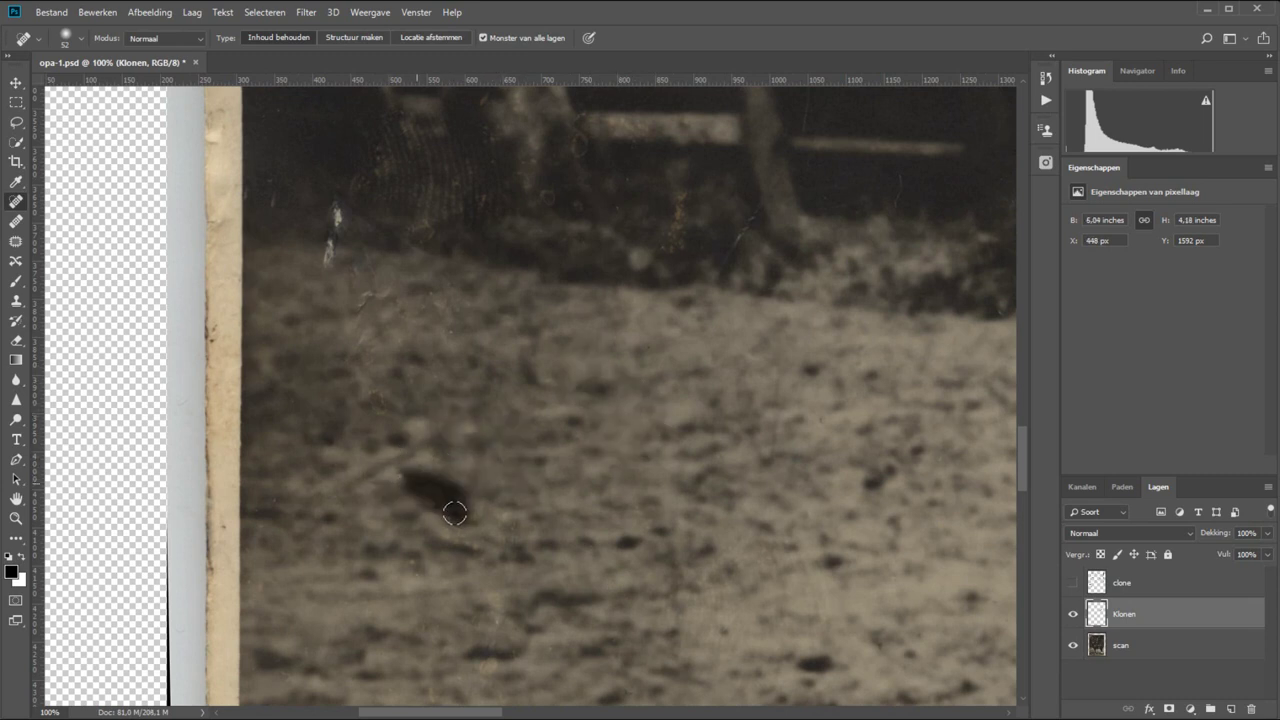
drag(376, 464, 468, 524)
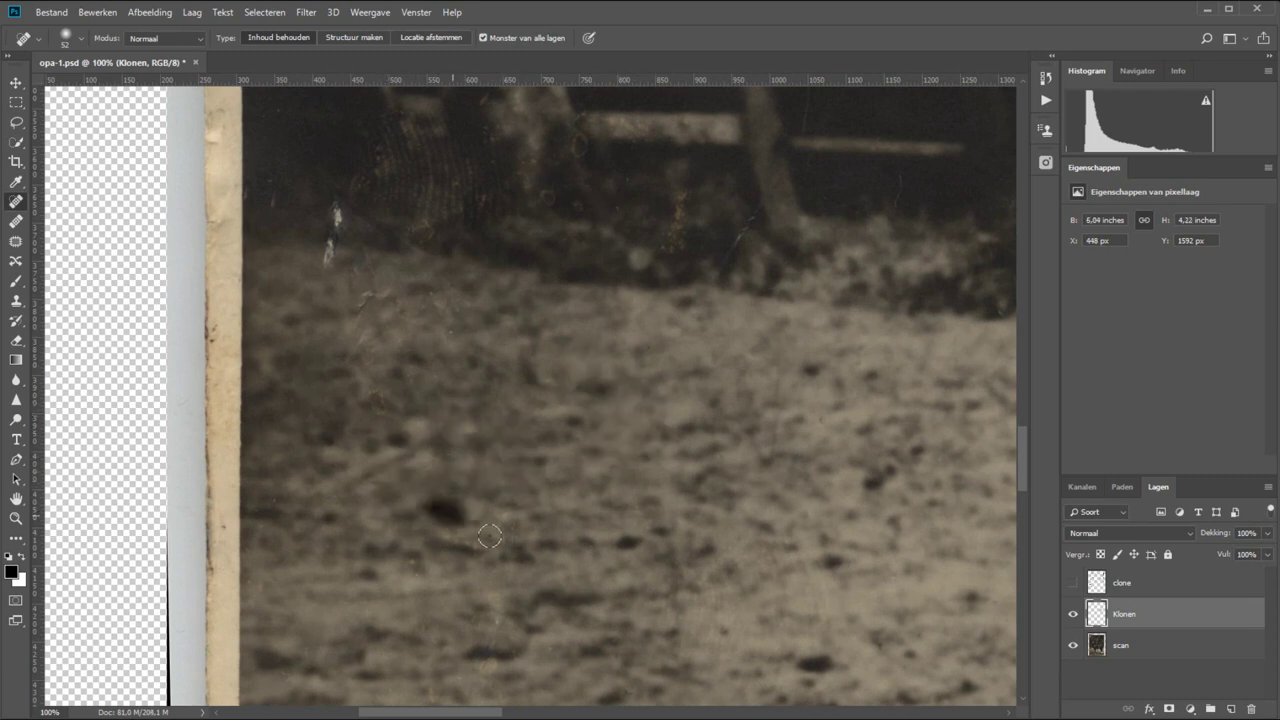
click(482, 668)
drag(458, 668, 436, 640)
mouse_move(333, 204)
mouse_down()
mouse_move(328, 248)
mouse_move(392, 314)
mouse_move(326, 376)
mouse_up()
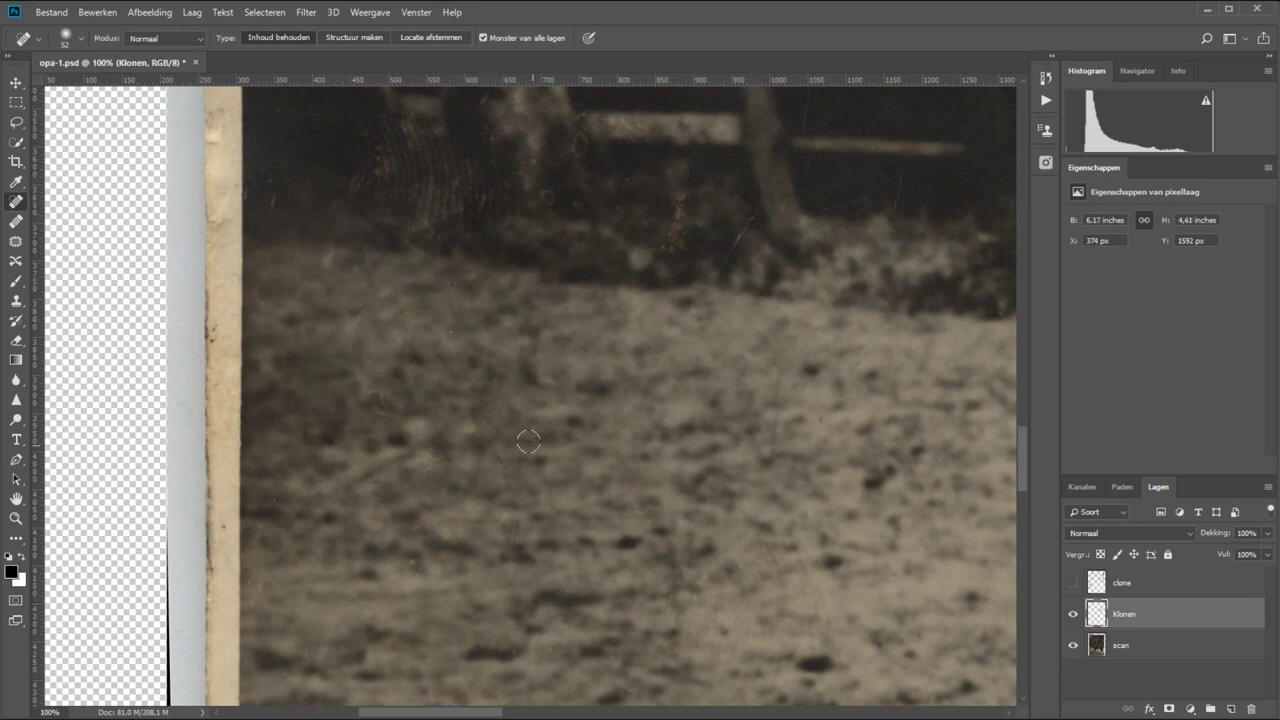
key(ctrl+0)
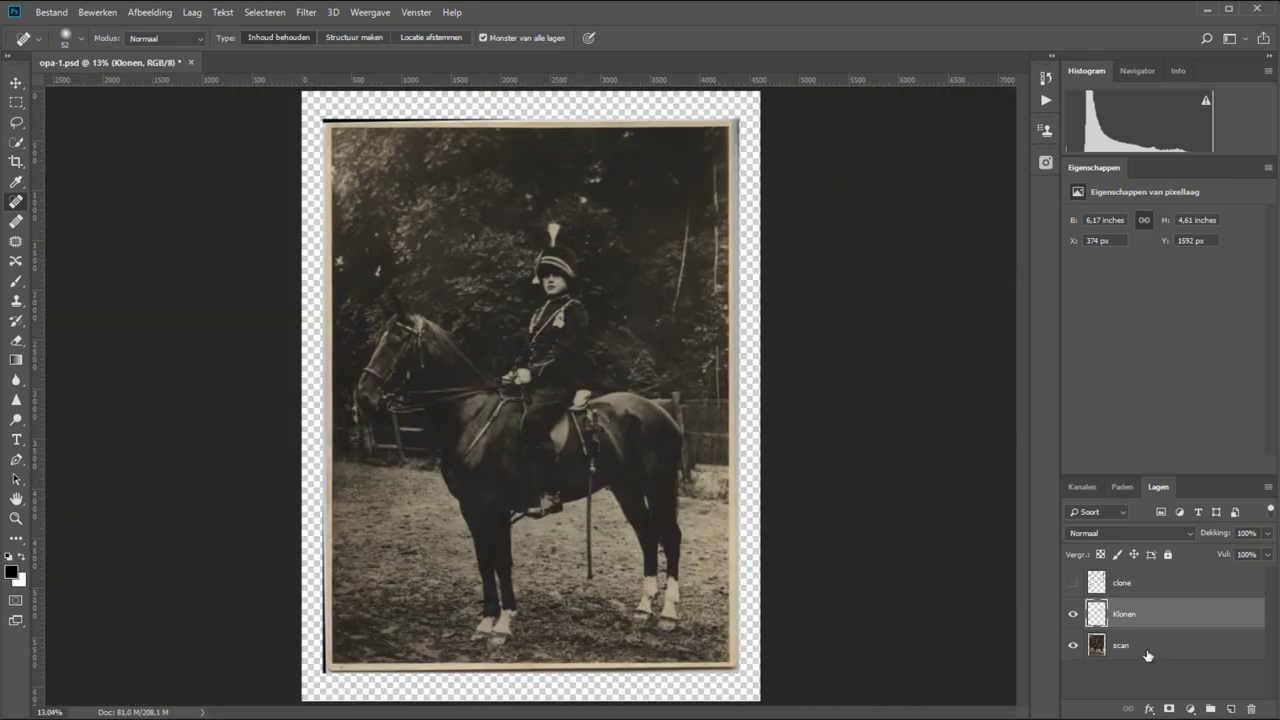
- Show the clone layer, delete the Klonen layer, and select the clone layer
click(1074, 583)
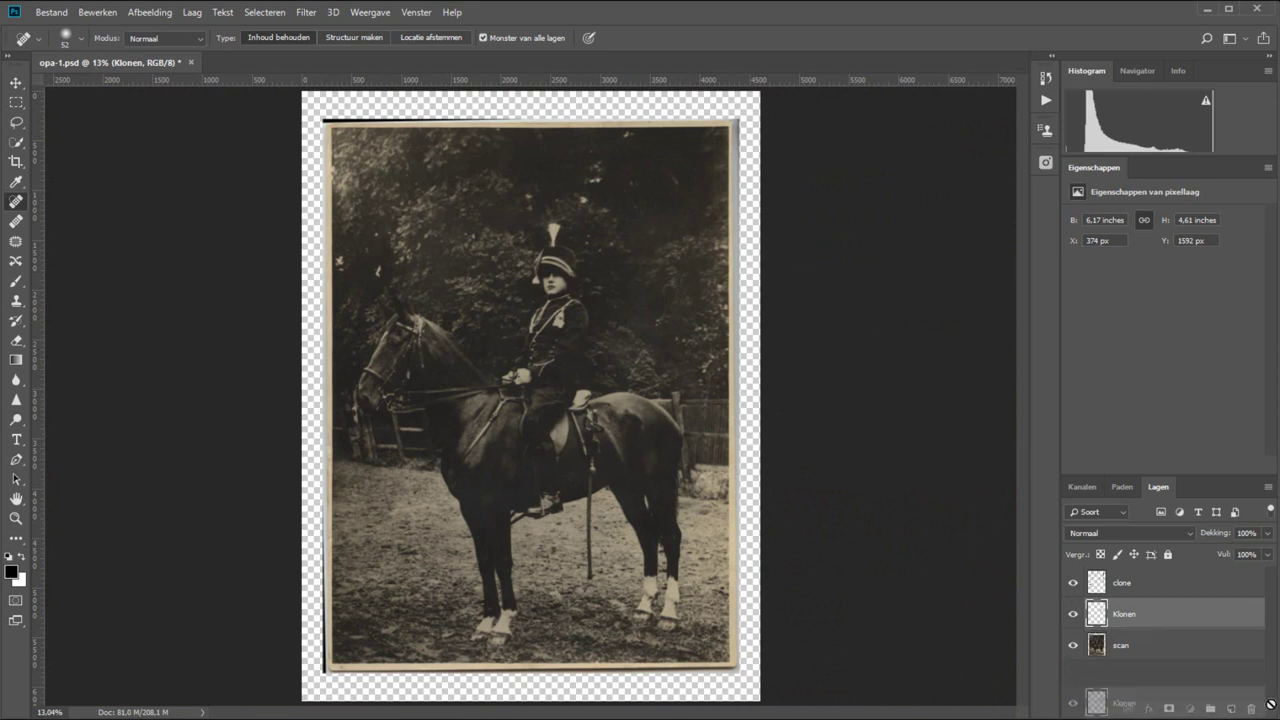
drag(1165, 620, 1251, 708)
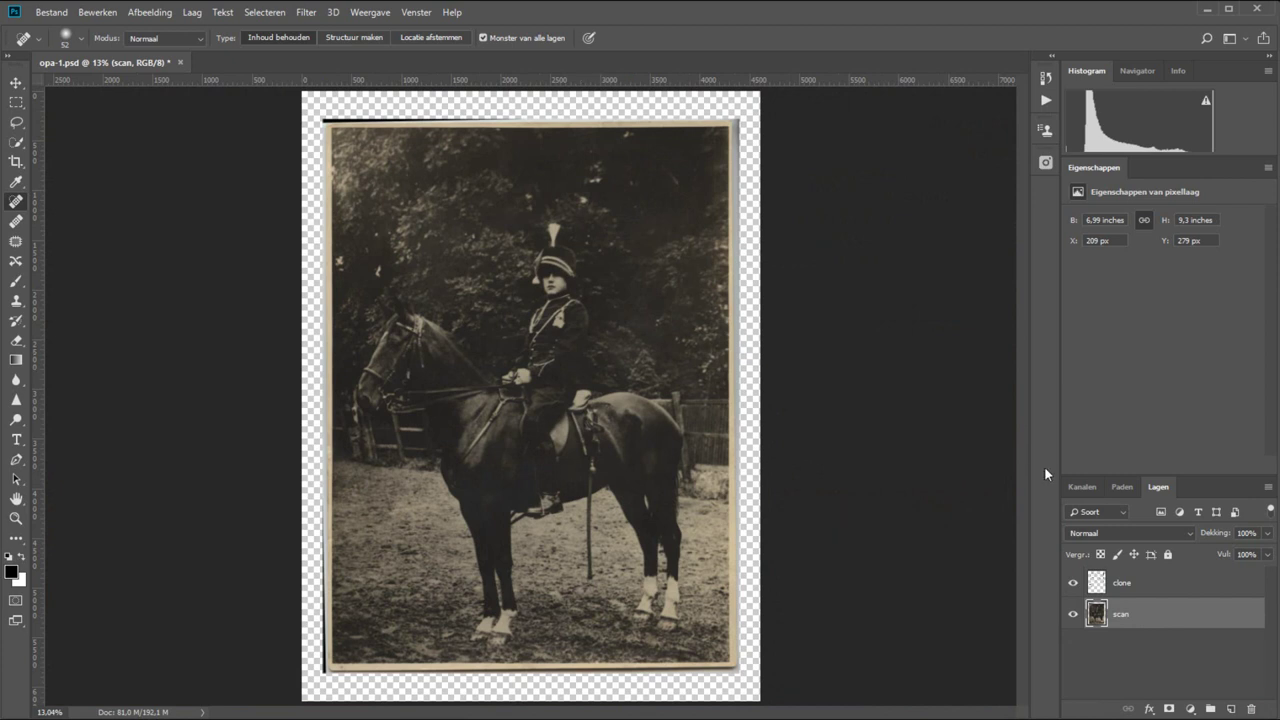
click(1171, 585)
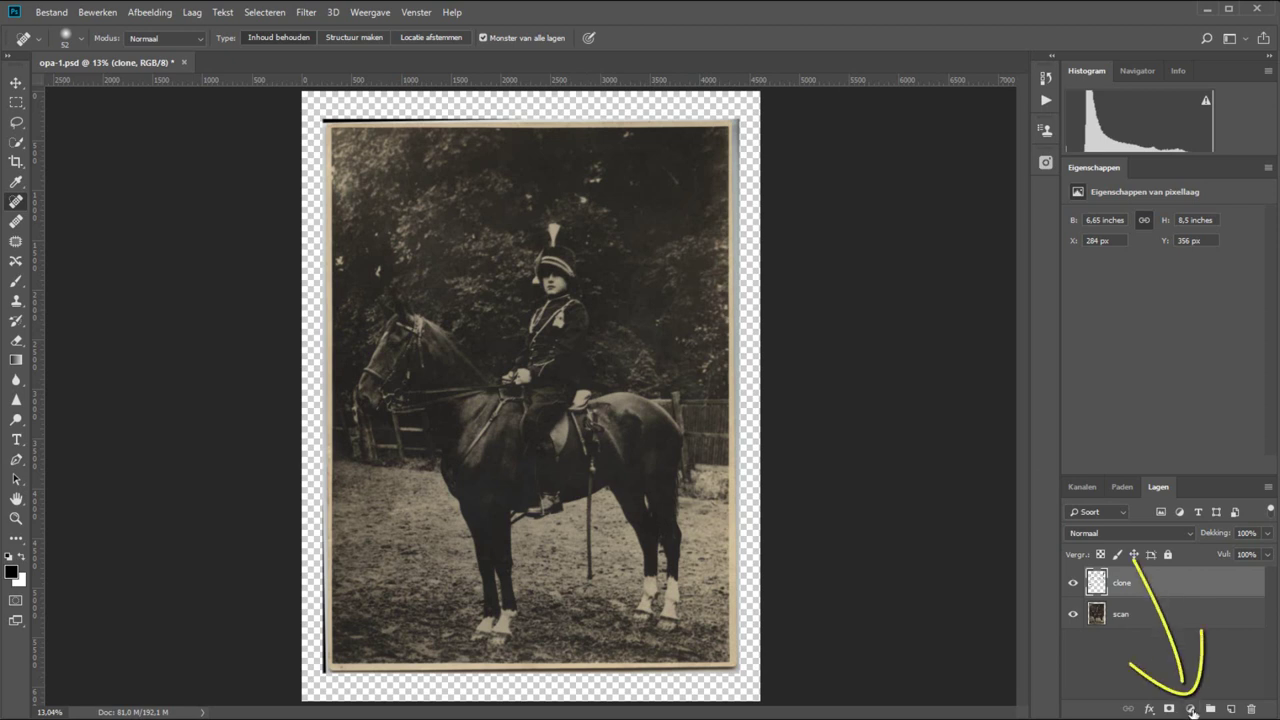
- Add a Black & White layer: reds 91, yellows 124, greens 227, blues -125, magentas -200
click(1191, 709)
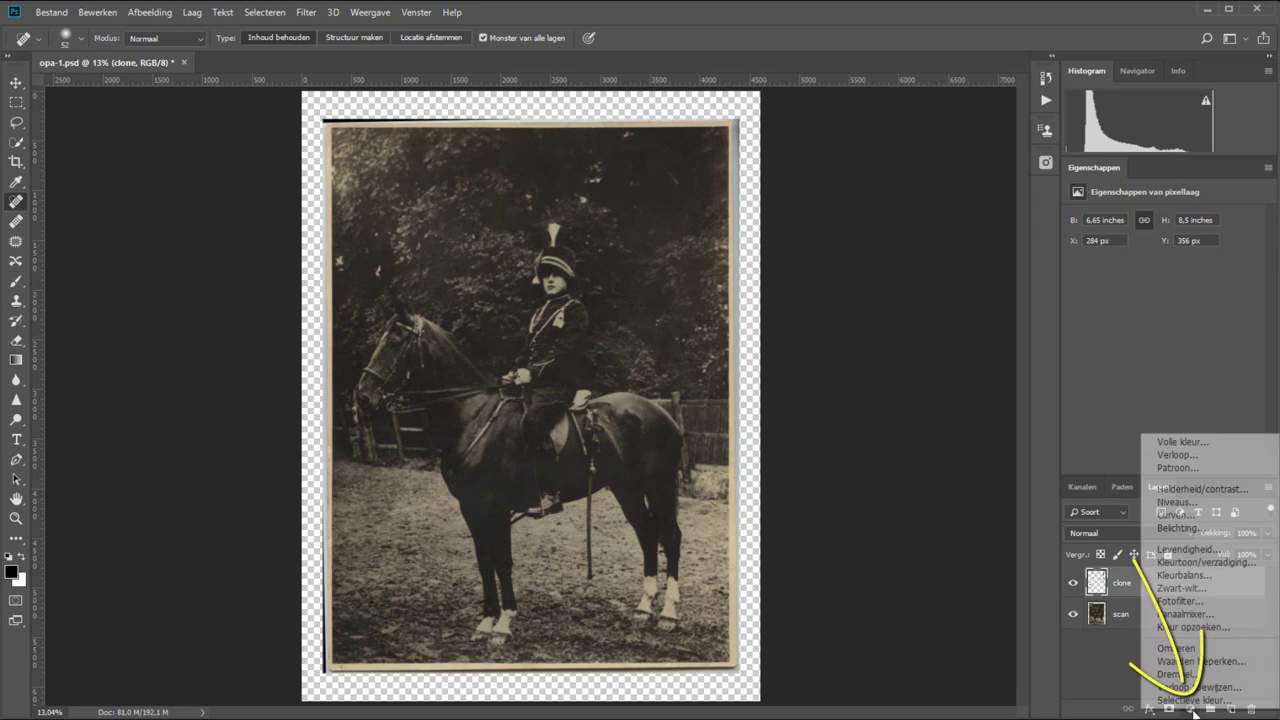
click(1207, 591)
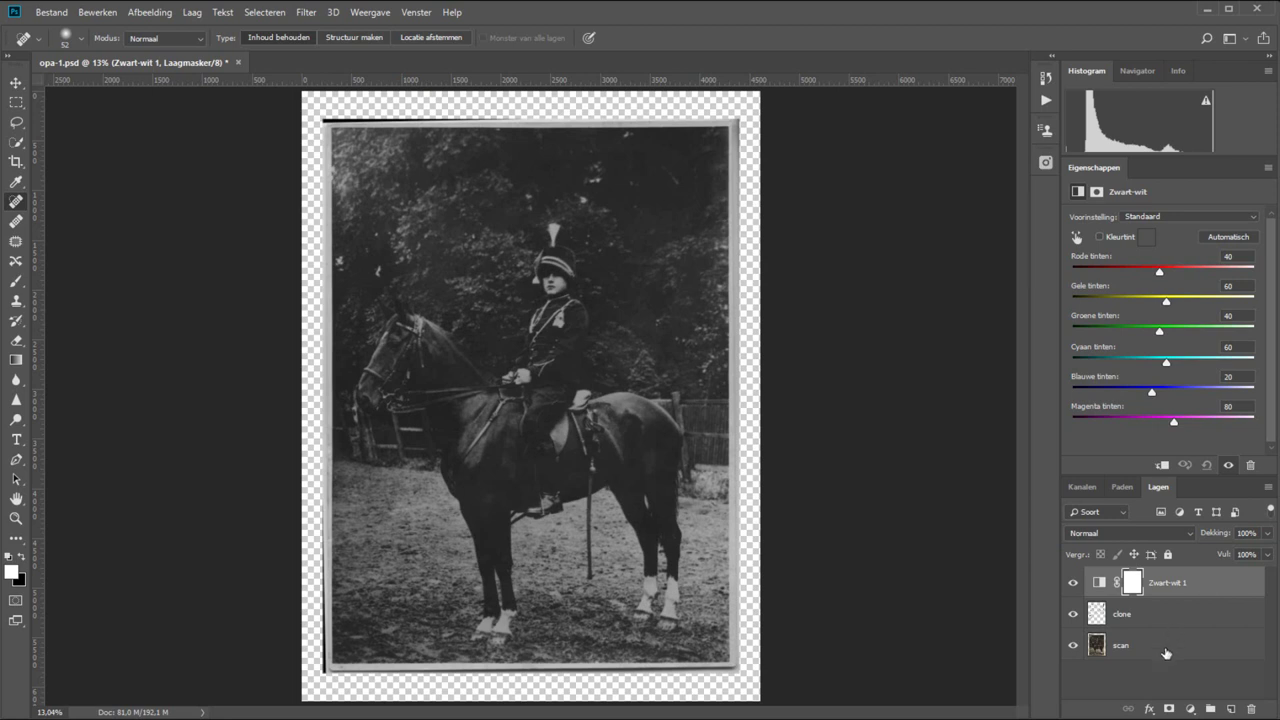
click(1074, 584)
mouse_move(1151, 392)
mouse_down()
mouse_move(1054, 400)
mouse_move(1099, 394)
mouse_up()
drag(1105, 420, 1076, 420)
drag(1101, 331, 1228, 333)
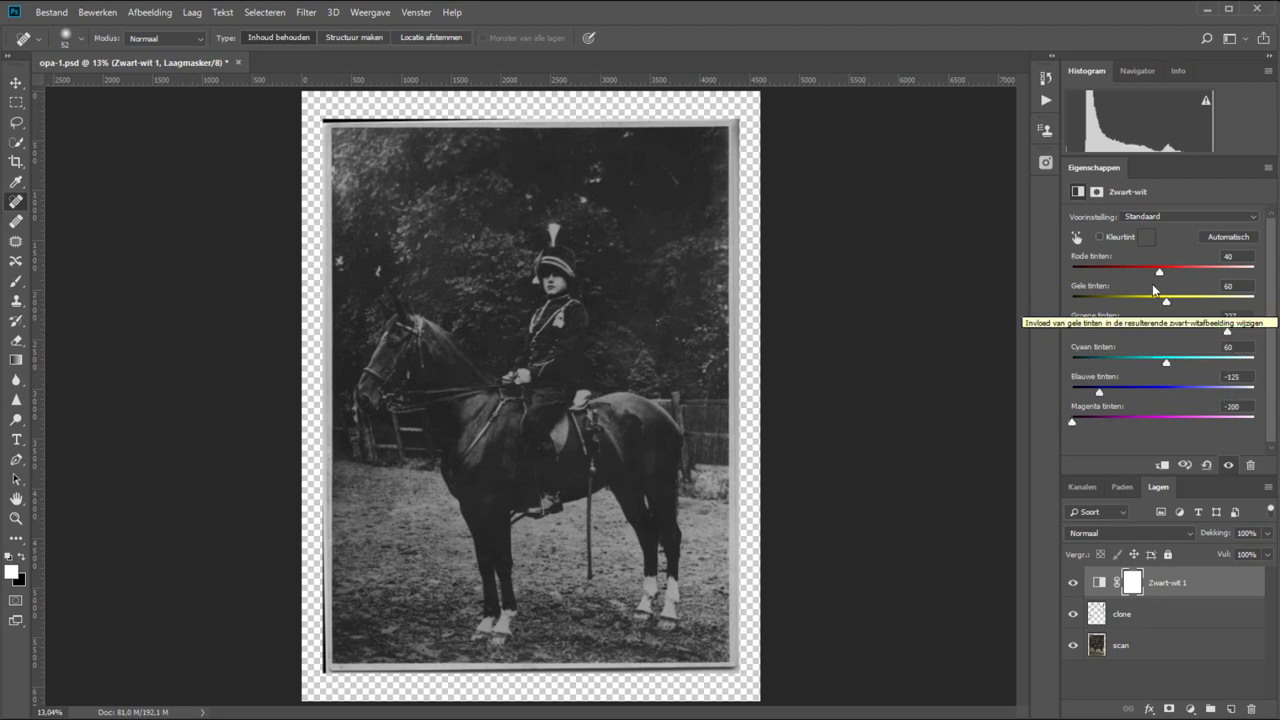
mouse_move(1166, 301)
mouse_down()
mouse_move(1148, 303)
mouse_move(1190, 314)
mouse_move(1155, 273)
mouse_move(1178, 275)
mouse_up()
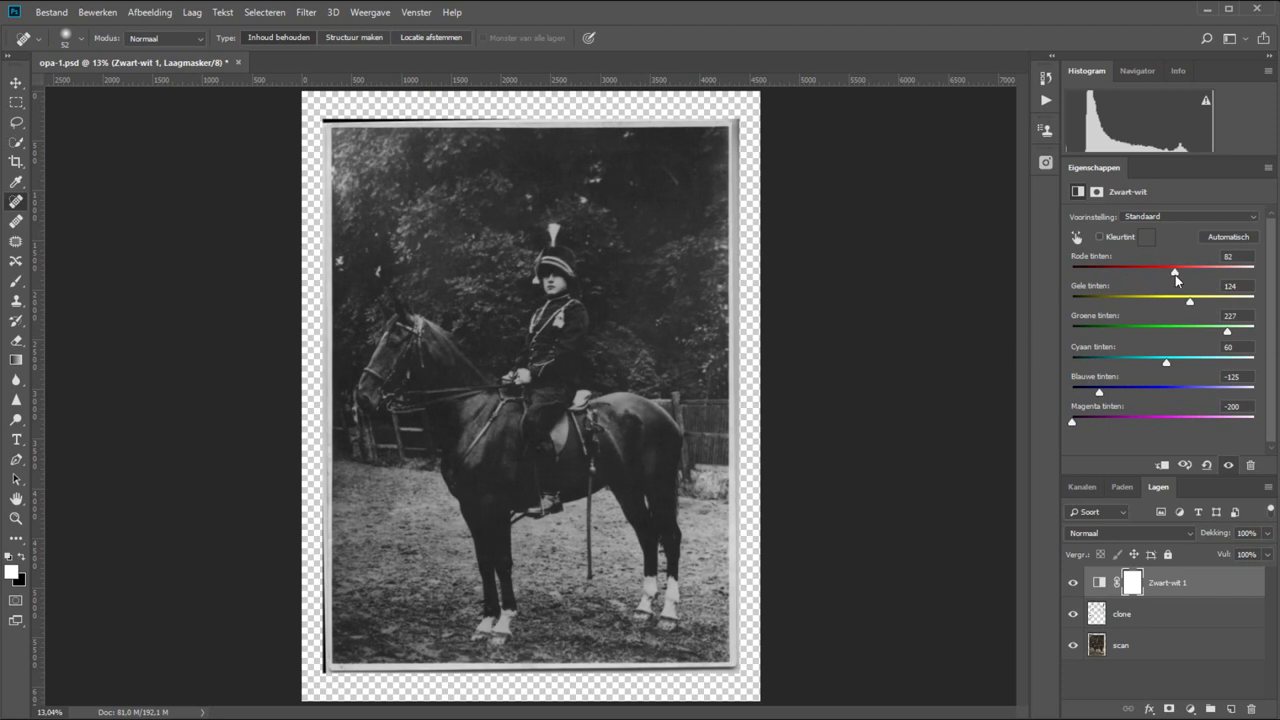
- Add a Brightness/Contrast adjustment layer with contrast 56 above Zwart-wit 1
click(1190, 708)
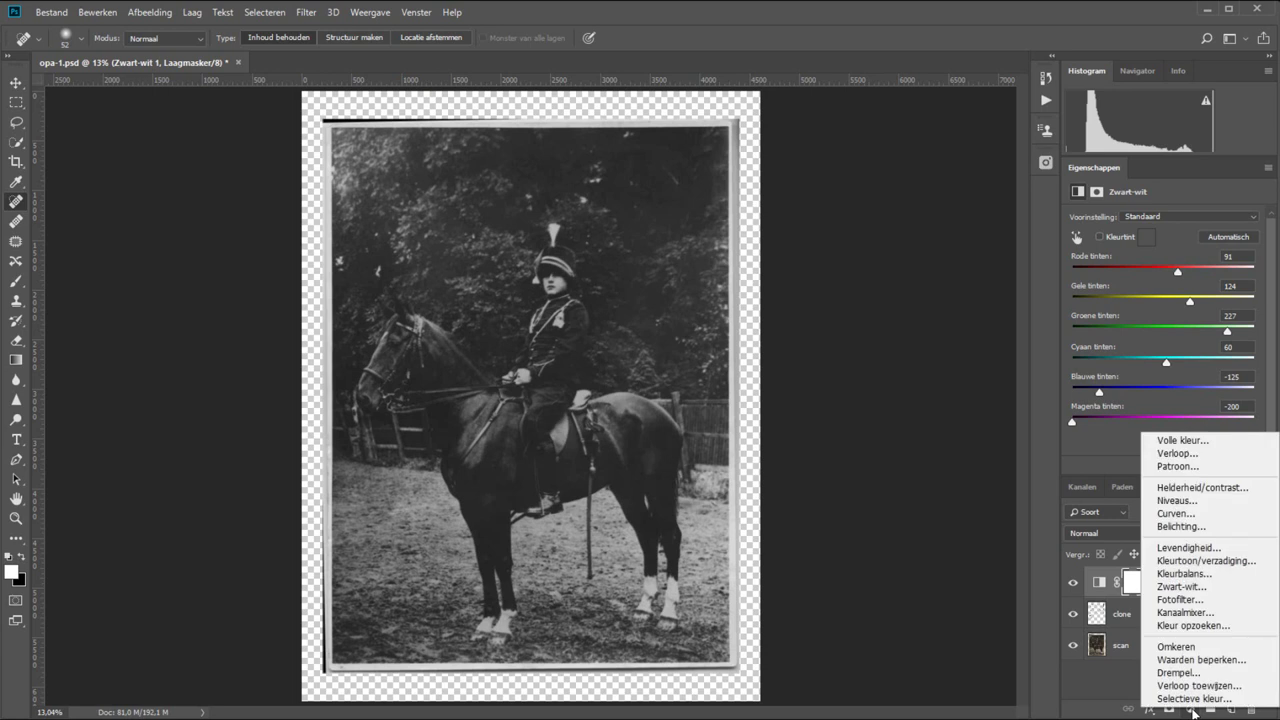
click(1200, 488)
mouse_move(1198, 285)
mouse_down()
mouse_move(1213, 285)
mouse_move(1173, 257)
mouse_up()
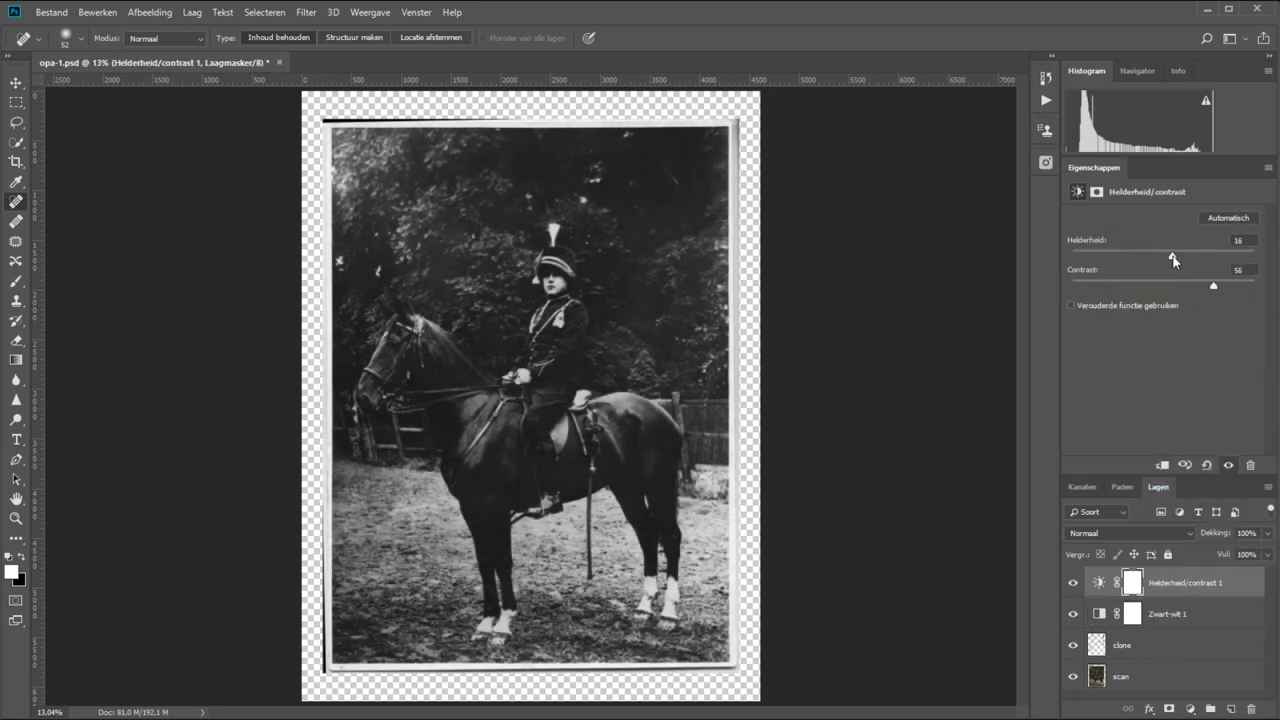
click(1217, 618)
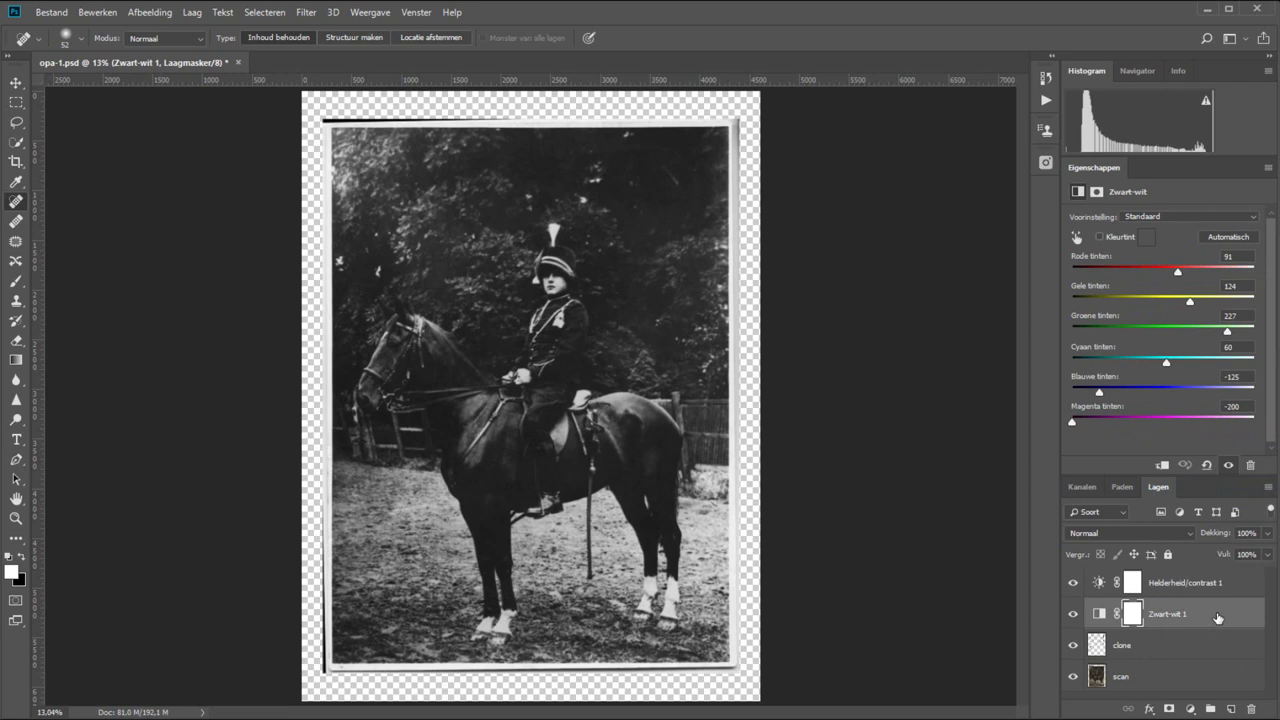
- Lower the Zwart-wit 1 layer's opacity to 56% so some sepia tone returns
drag(1224, 537, 1188, 534)
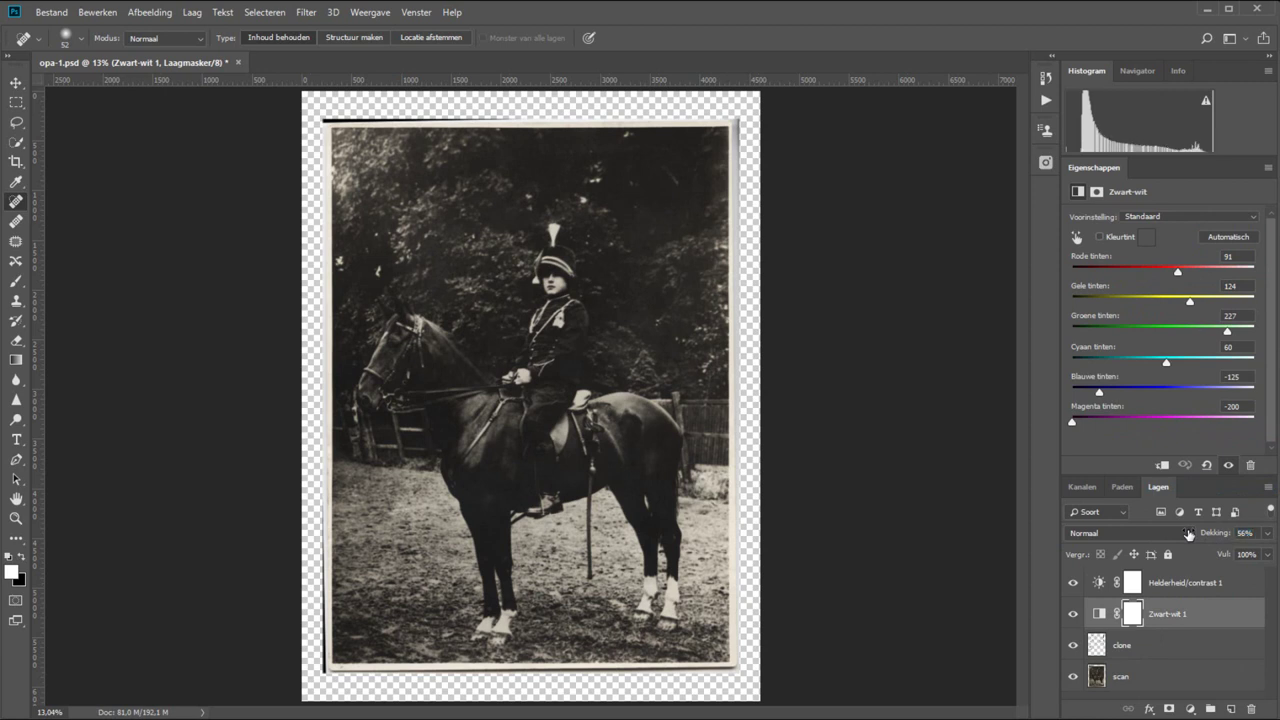